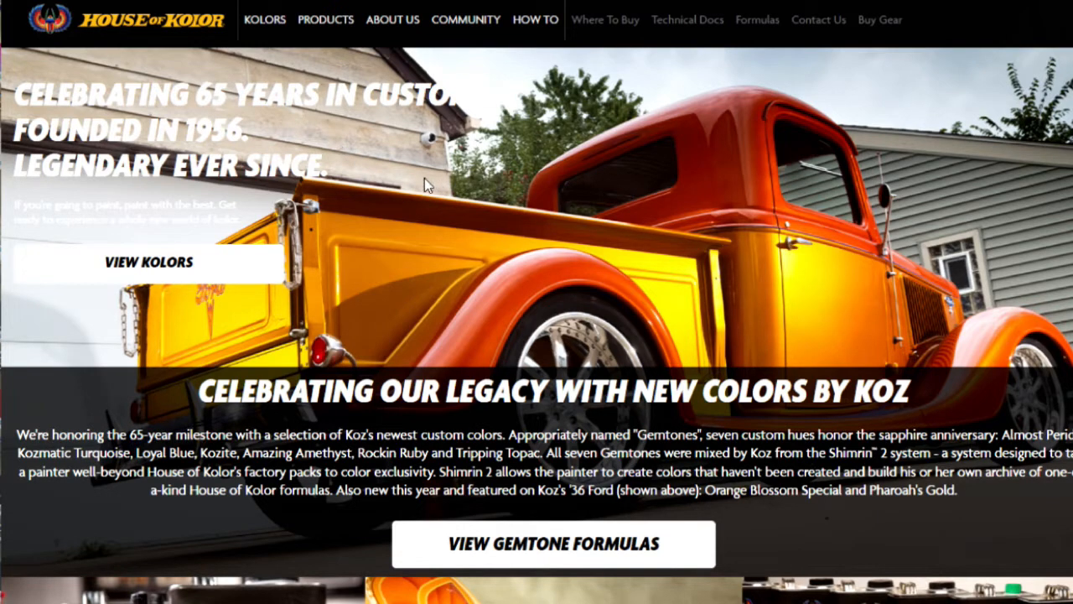
pyautogui.scroll(-1, 425, 178)
pyautogui.scroll(1, 423, 178)
pyautogui.moveTo(13, 94); pyautogui.dragTo(483, 96)
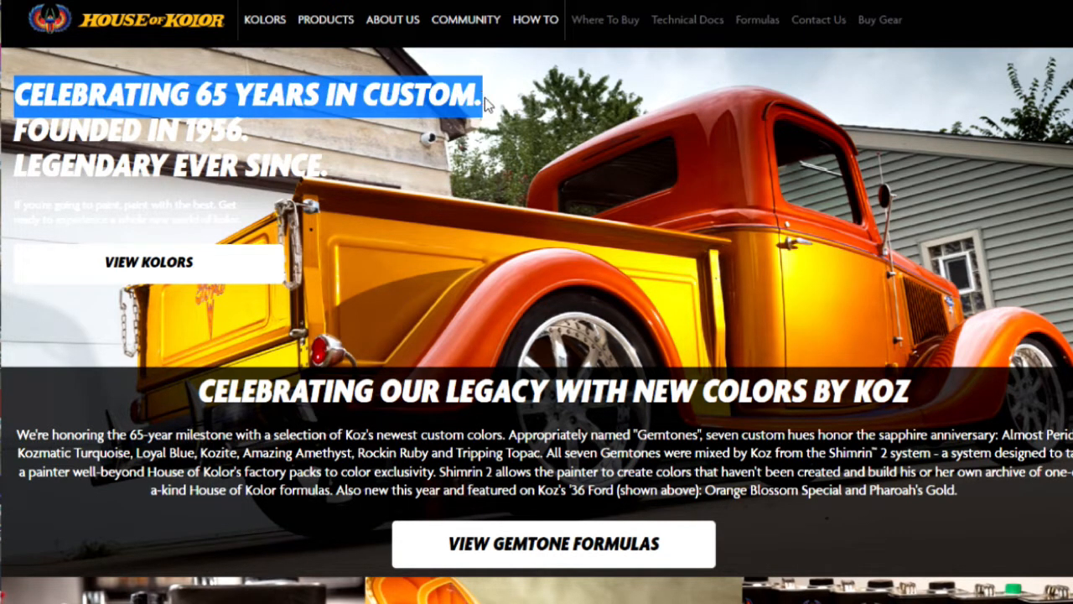
pyautogui.click(473, 158)
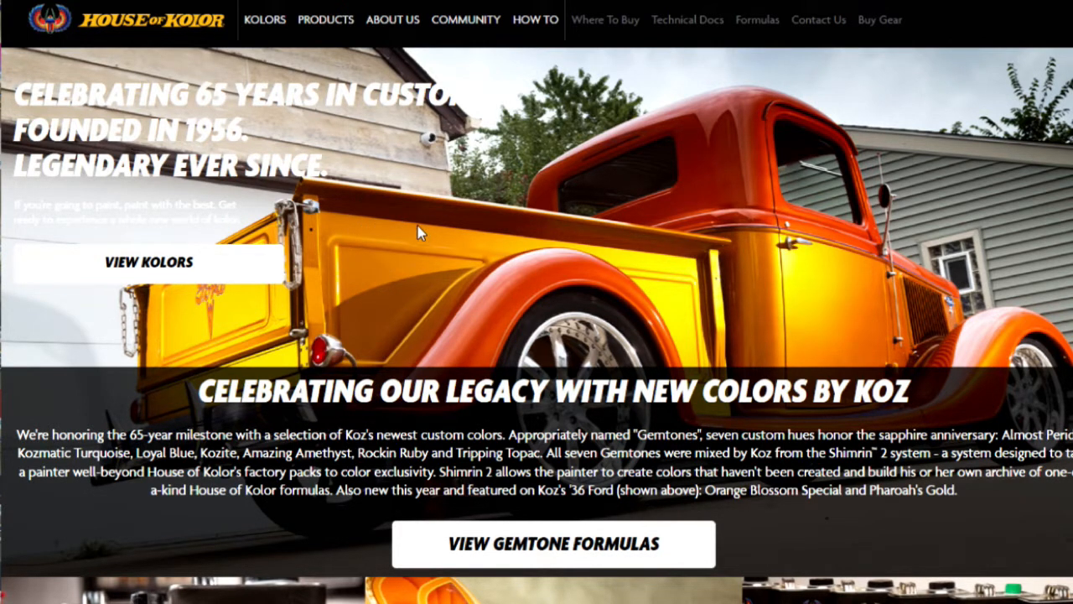
# Open the Kolors gallery from the home page and browse the first page of paint swatches
pyautogui.click(144, 270)
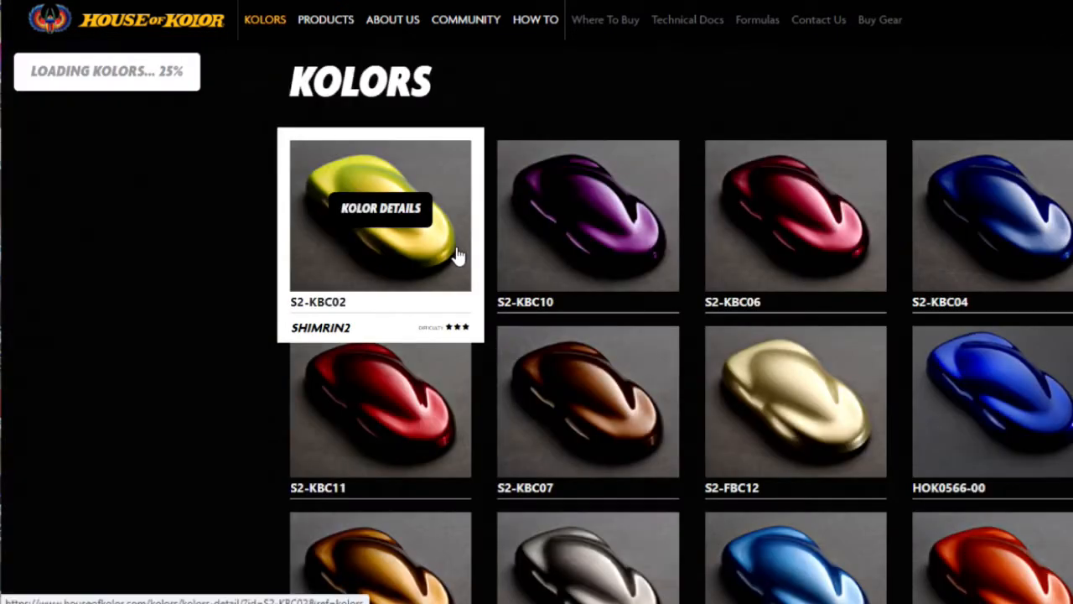
pyautogui.scroll(-7, 475, 227)
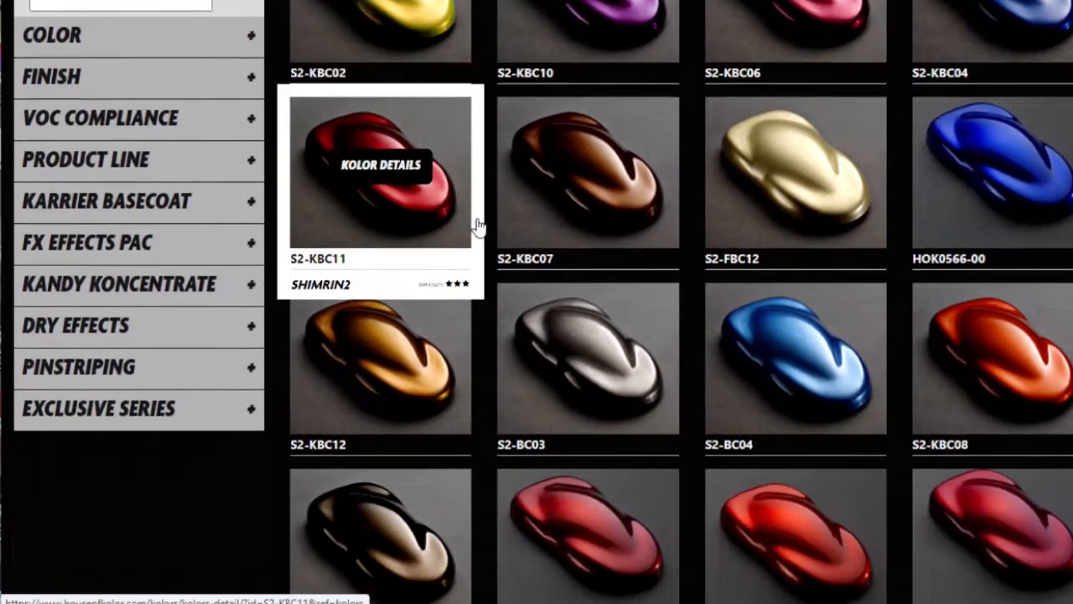
pyautogui.scroll(-12, 474, 227)
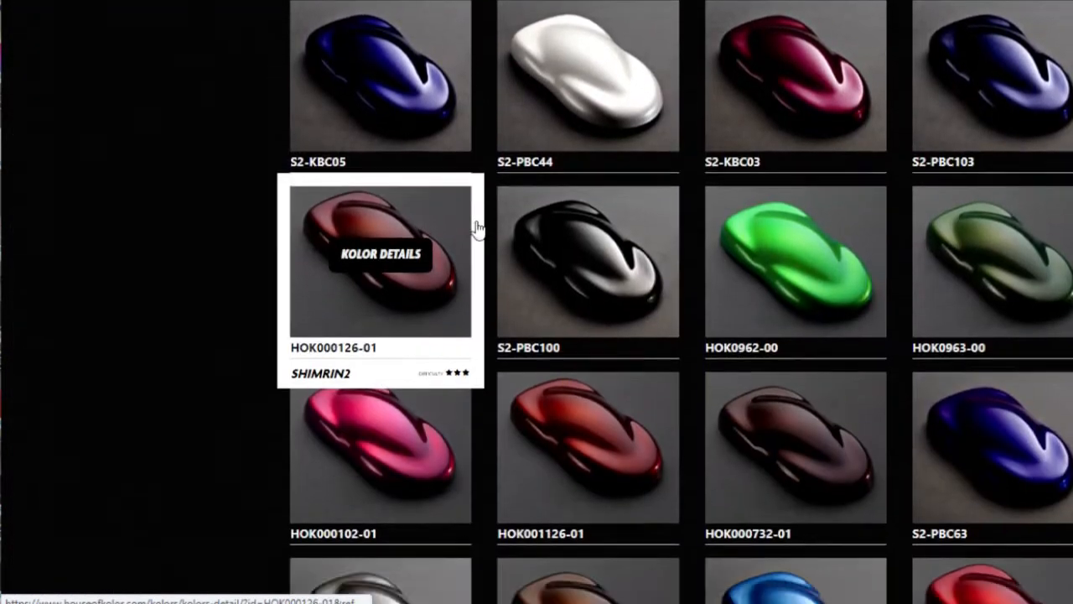
pyautogui.scroll(-6, 474, 228)
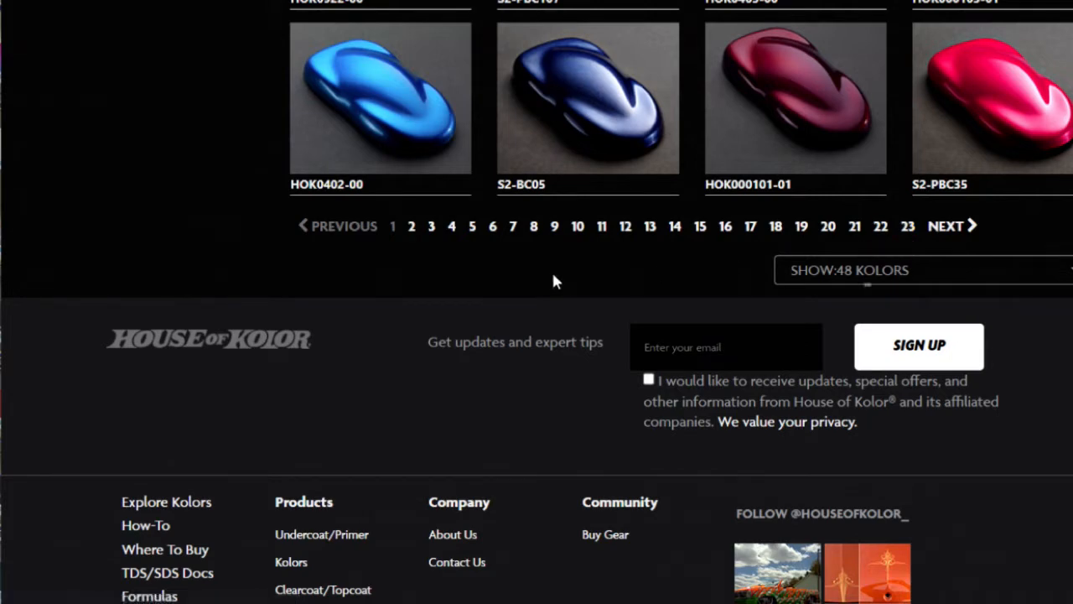
pyautogui.scroll(10, 551, 274)
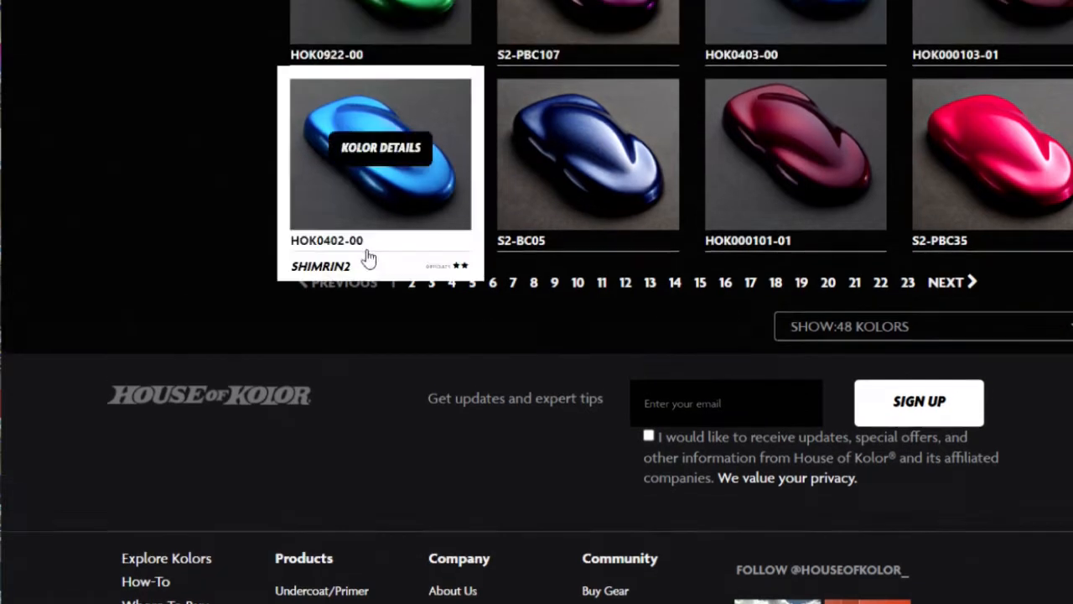
pyautogui.scroll(15, 158, 228)
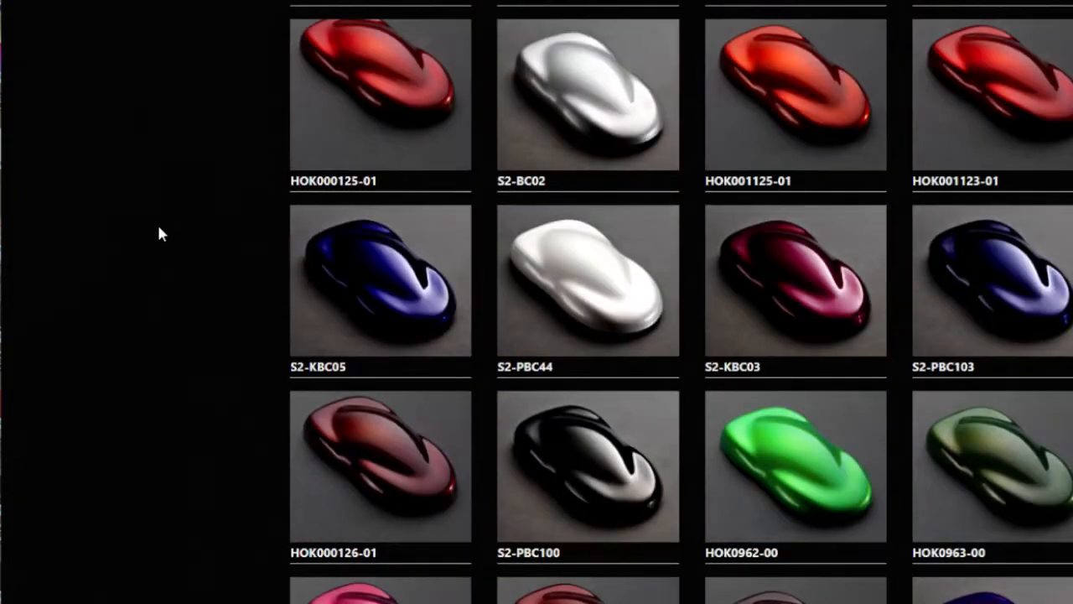
pyautogui.scroll(-1, 158, 234)
pyautogui.scroll(-1, 158, 234)
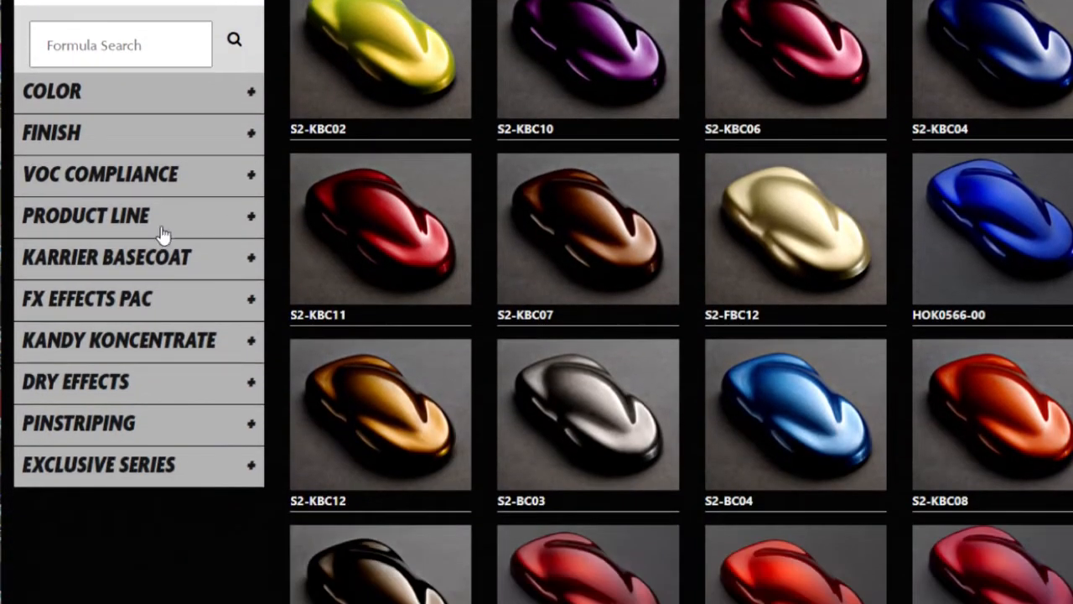
# Filter the kolors by the red color and look through the matching swatches
pyautogui.click(250, 99)
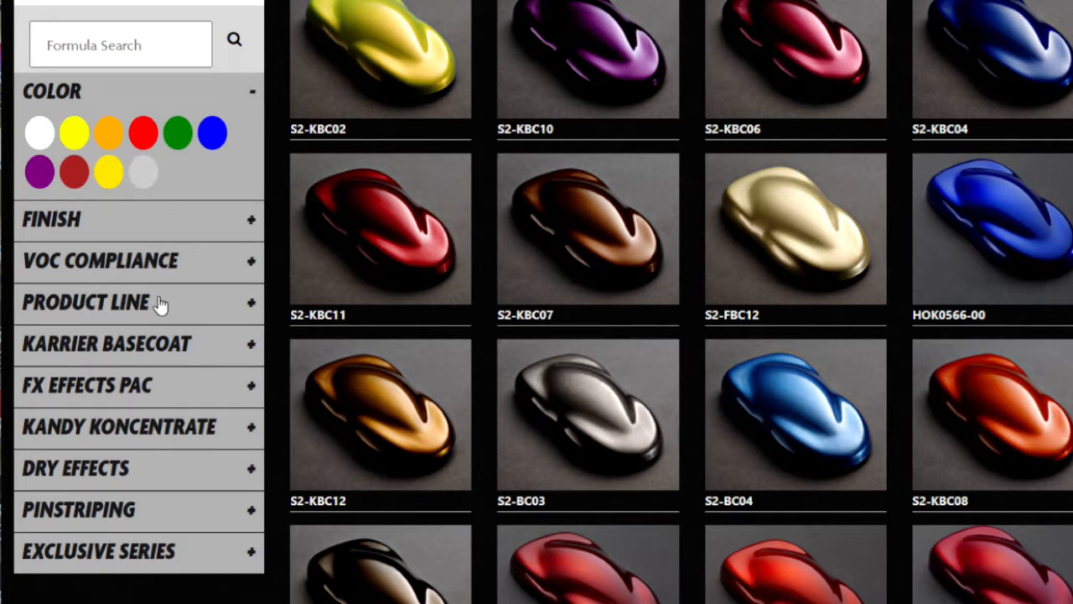
pyautogui.click(144, 134)
pyautogui.scroll(-10, 557, 282)
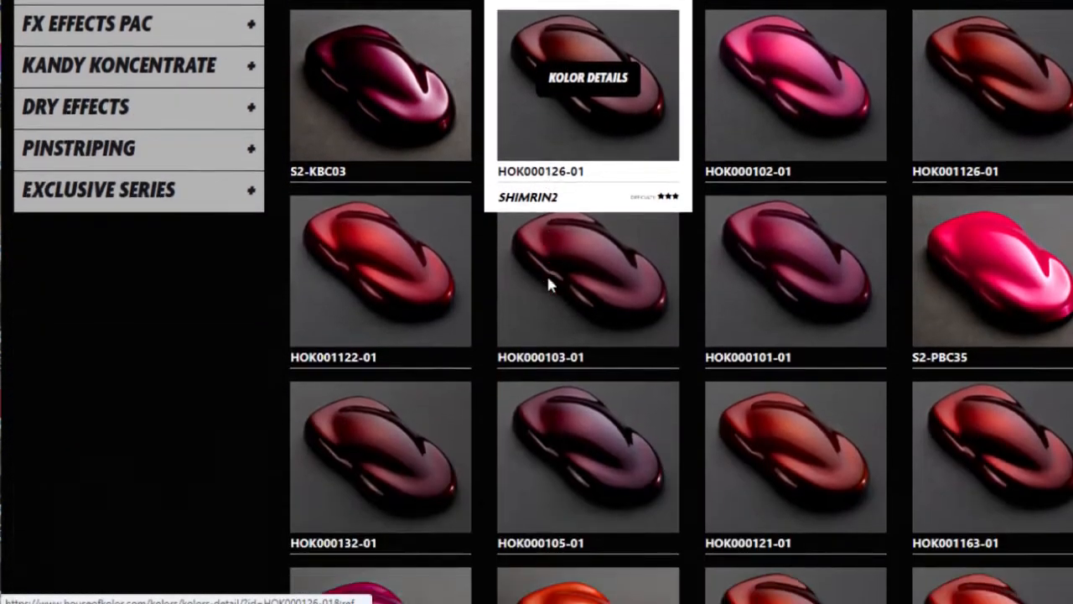
pyautogui.scroll(-10, 544, 289)
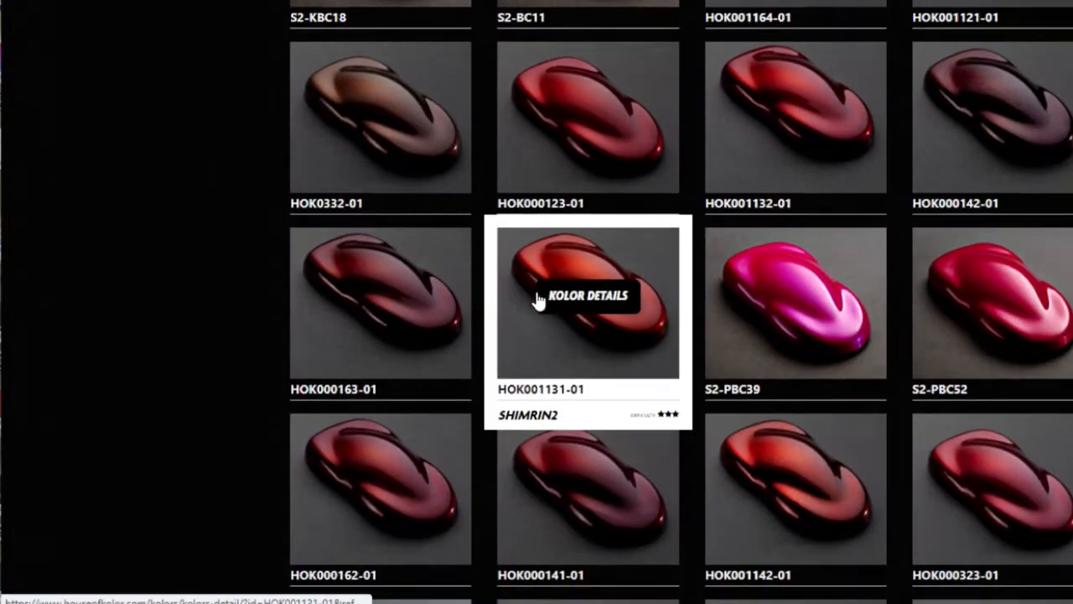
pyautogui.scroll(-5, 539, 302)
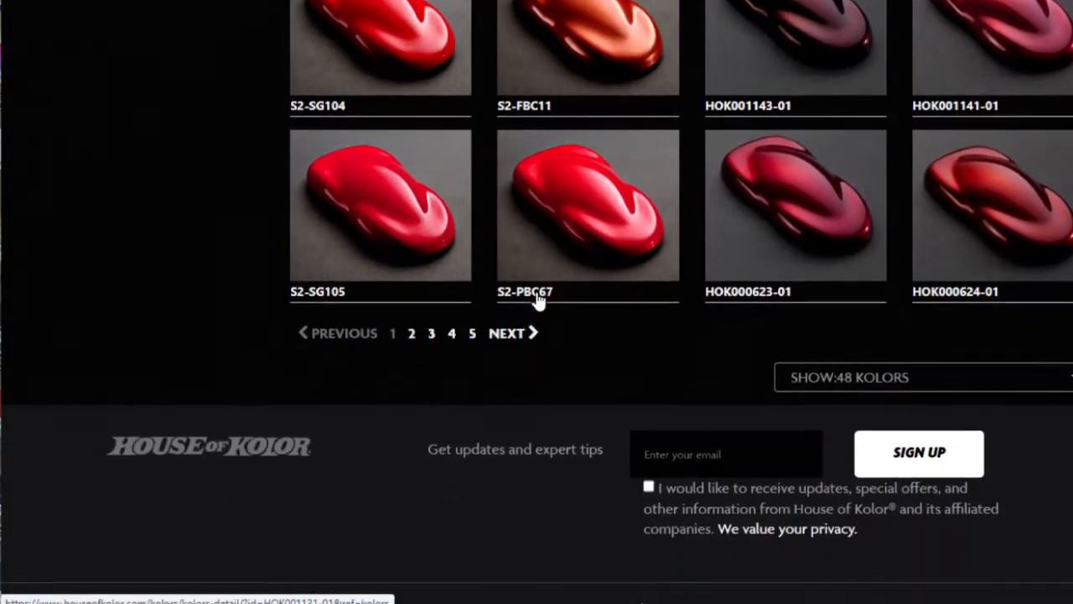
pyautogui.scroll(20, 537, 287)
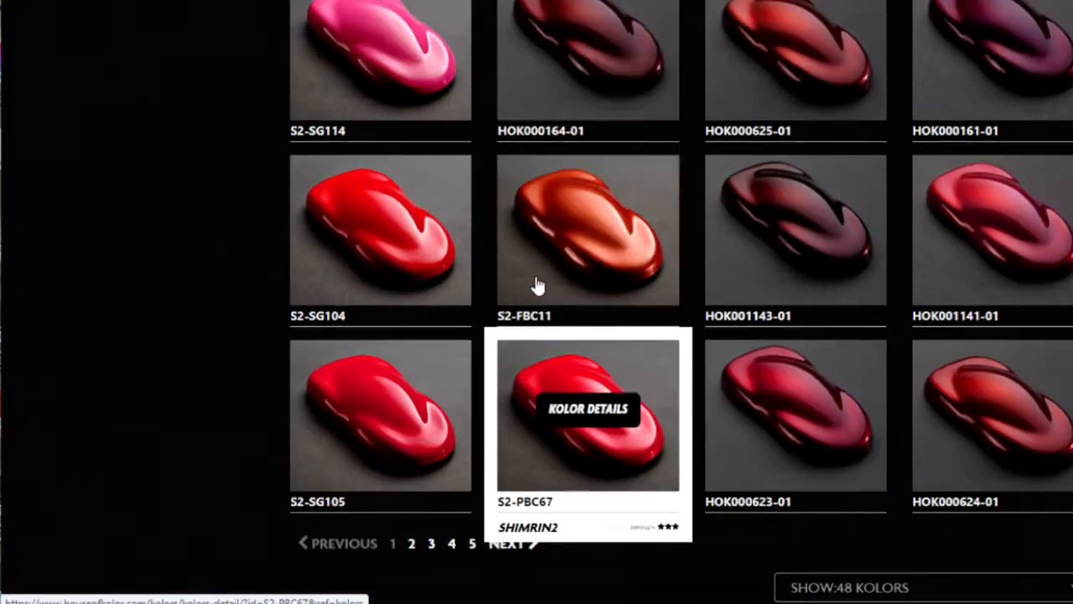
pyautogui.scroll(3, 449, 323)
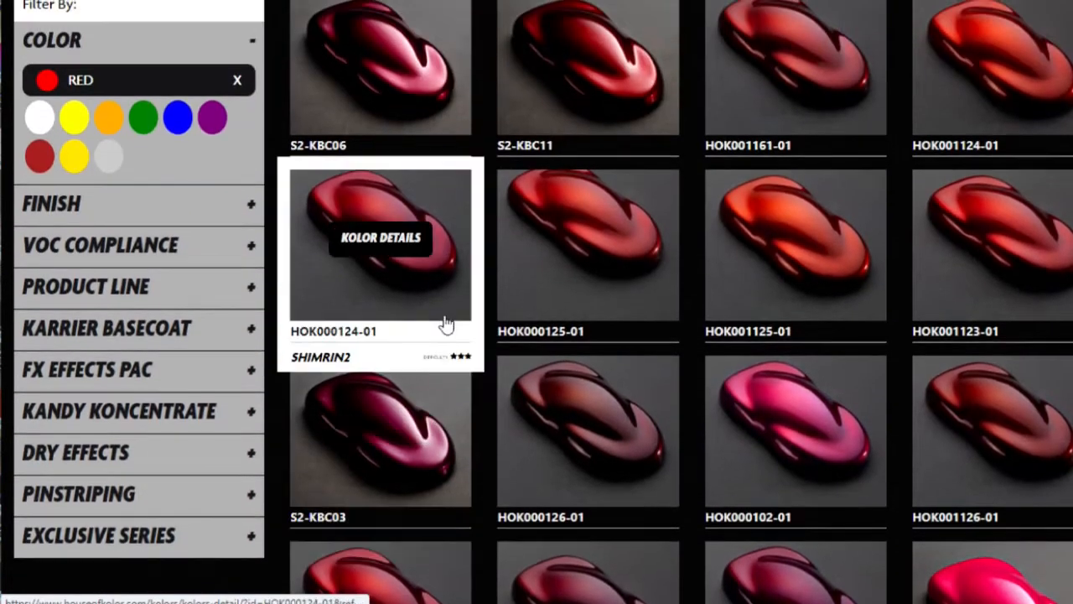
# Remove the red color filter and expand the Product Line and Karrier Basecoat filter options
pyautogui.click(239, 290)
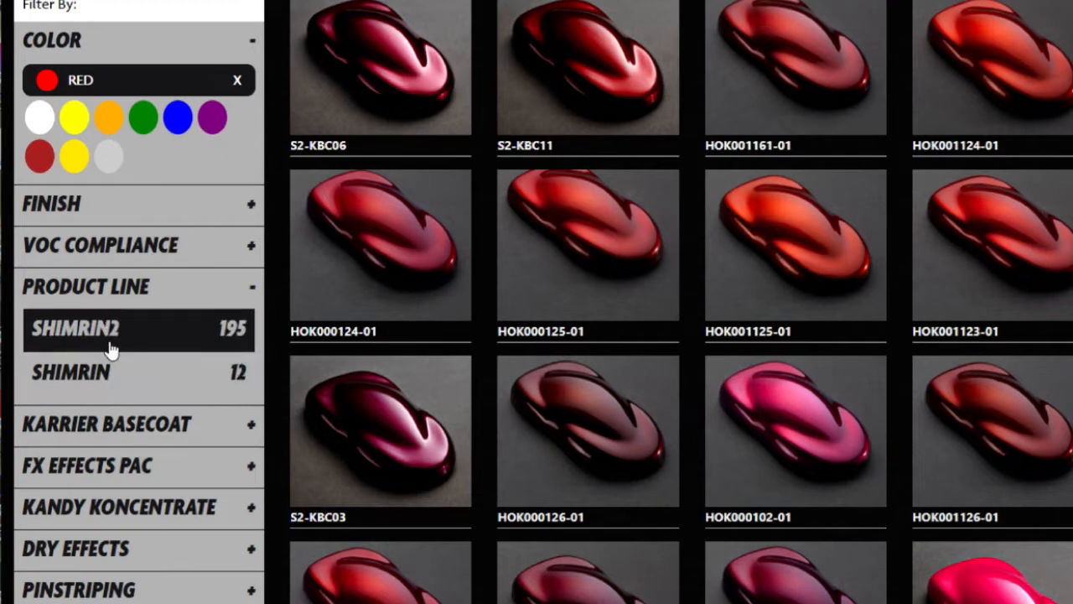
pyautogui.click(238, 80)
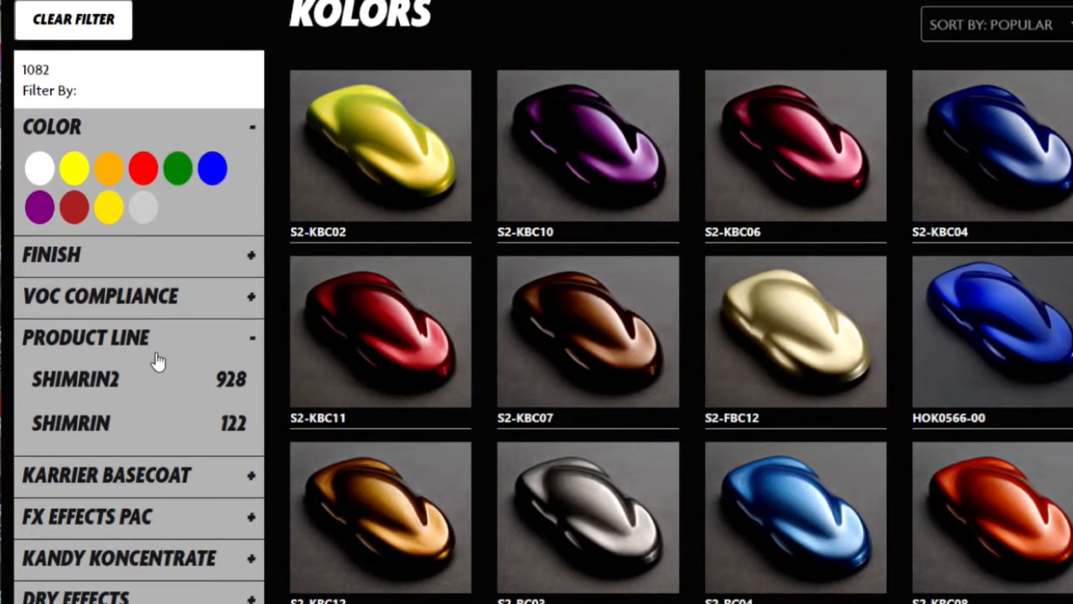
pyautogui.scroll(-3, 173, 343)
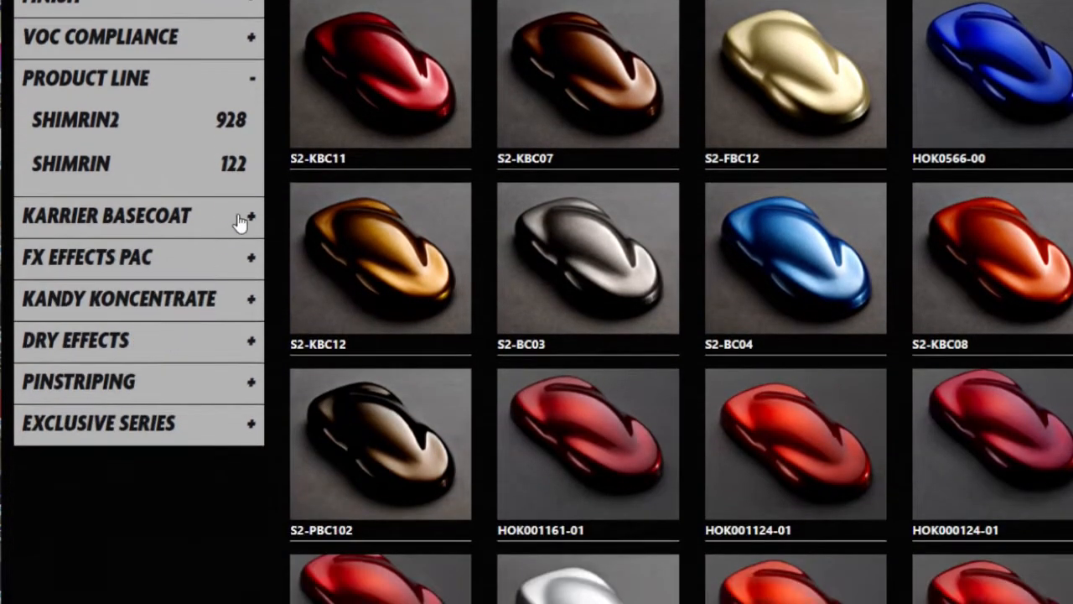
pyautogui.click(239, 221)
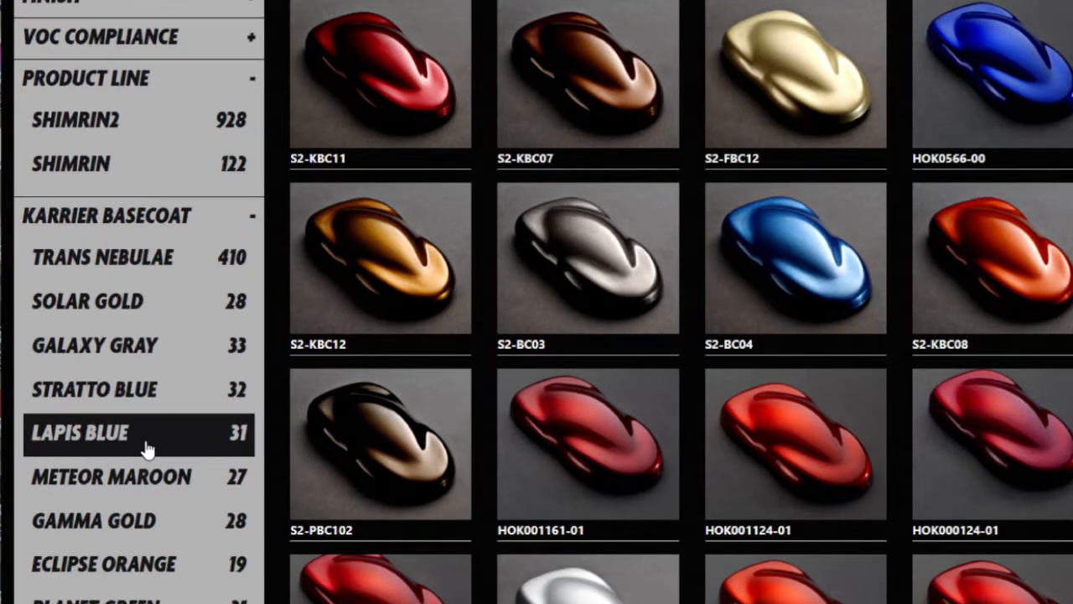
# Filter the kolors by the Trans Nebulae karrier basecoat and look over the matching swatches
pyautogui.scroll(-1, 146, 450)
pyautogui.click(188, 180)
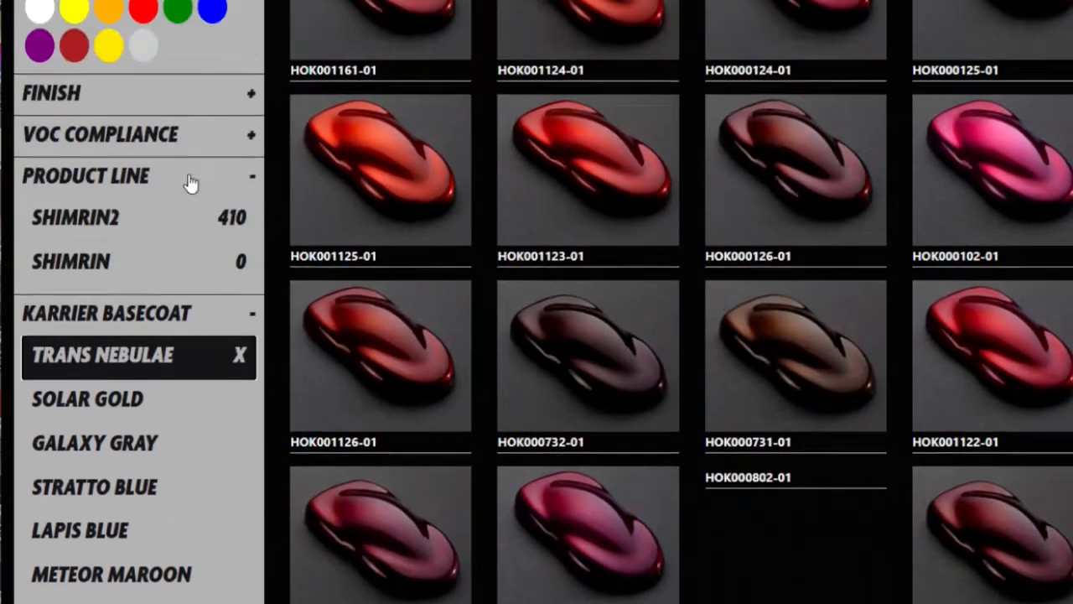
pyautogui.scroll(-4, 172, 374)
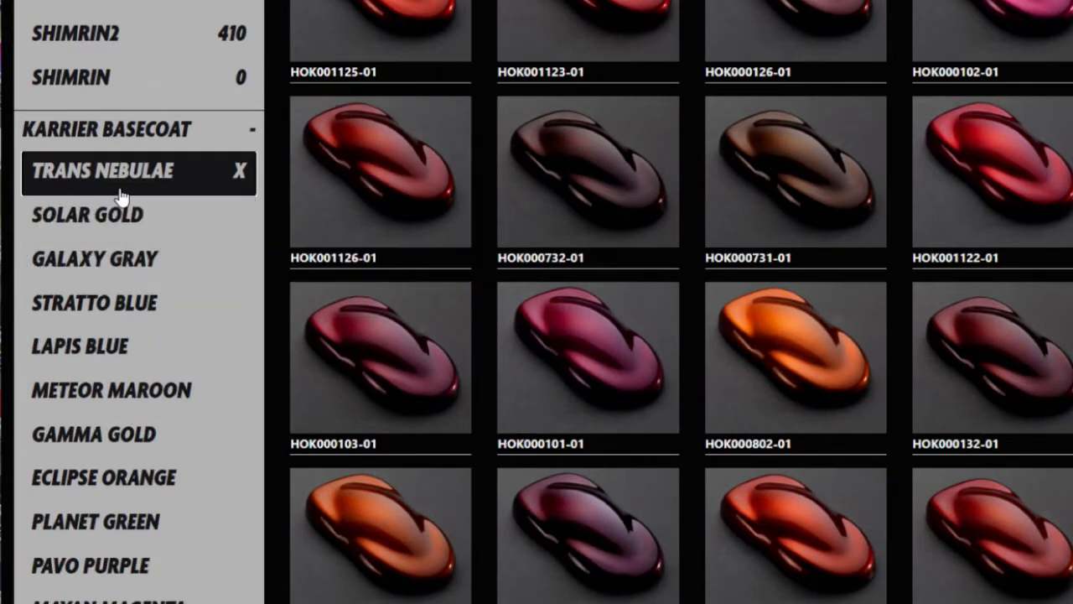
pyautogui.scroll(-1, 148, 281)
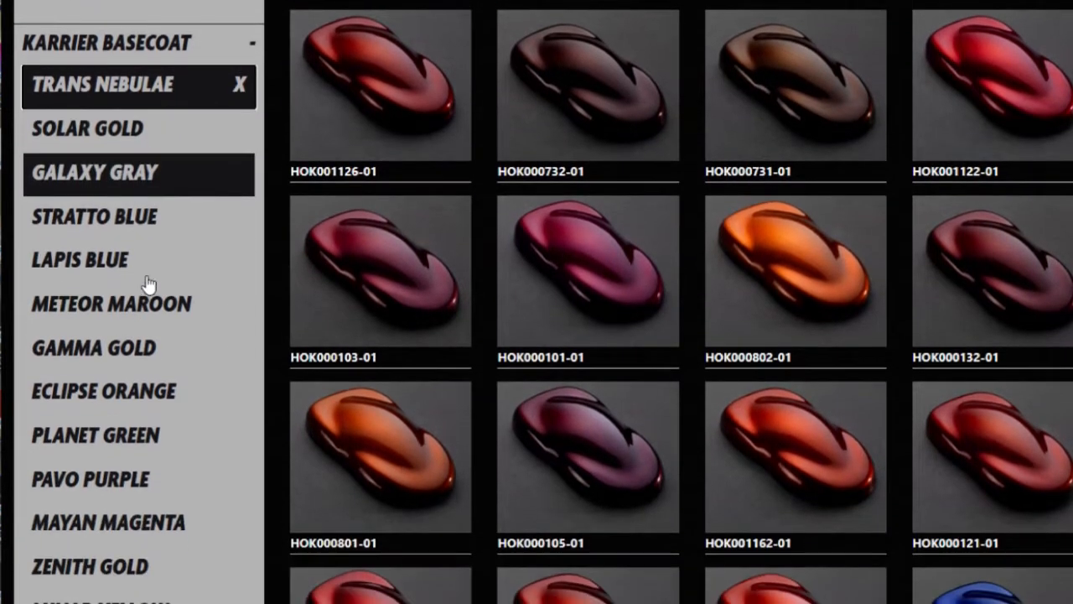
# Filter the kolors by the Galaxy Gray karrier basecoat and look through the matching swatches
pyautogui.click(135, 178)
pyautogui.scroll(-2, 447, 347)
pyautogui.scroll(-2, 447, 347)
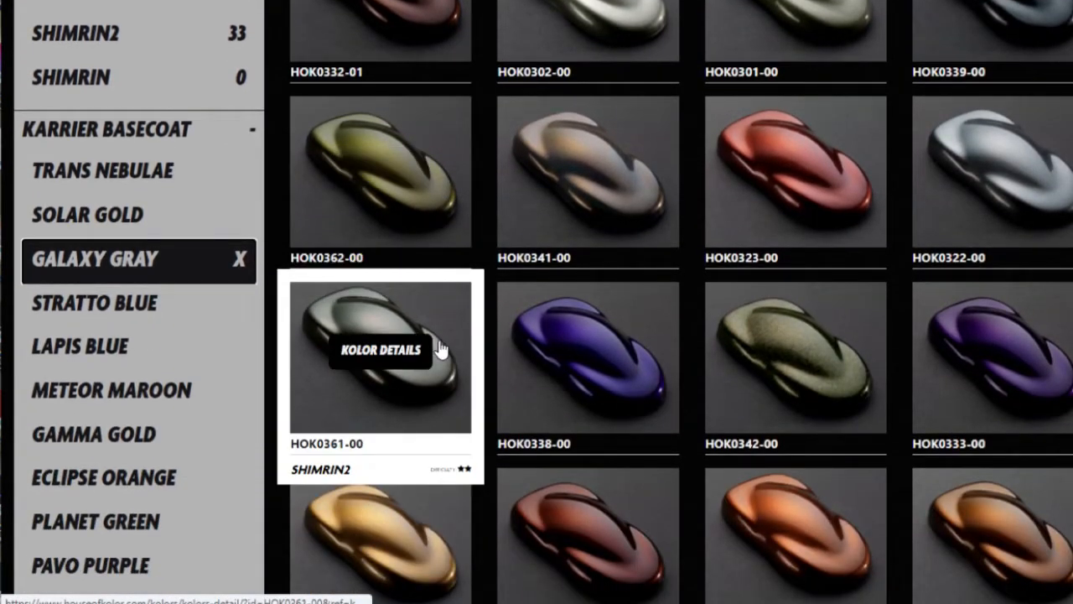
pyautogui.scroll(-3, 441, 348)
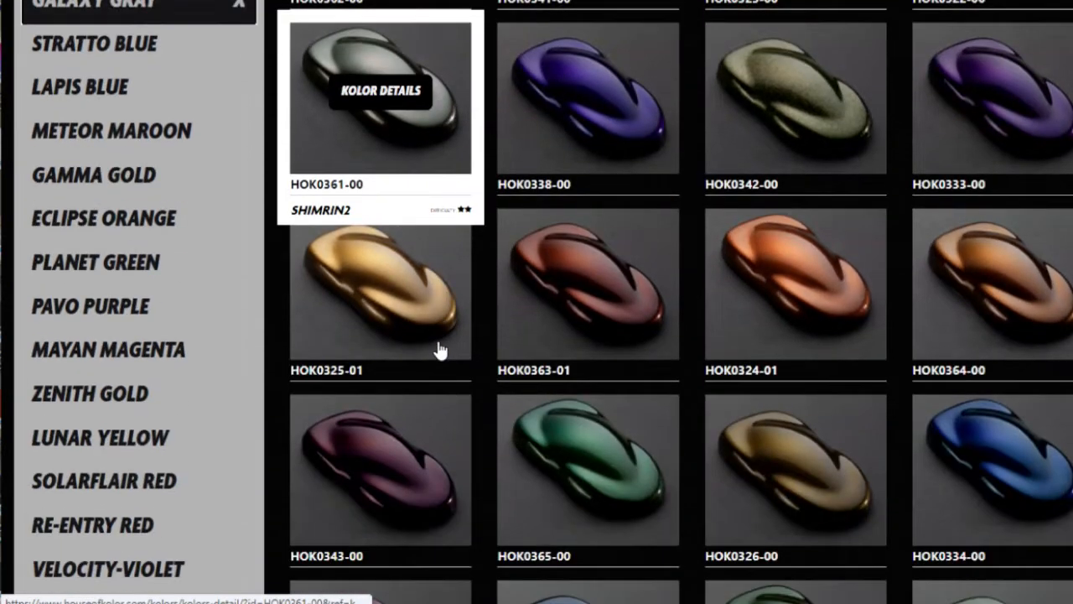
pyautogui.scroll(8, 441, 348)
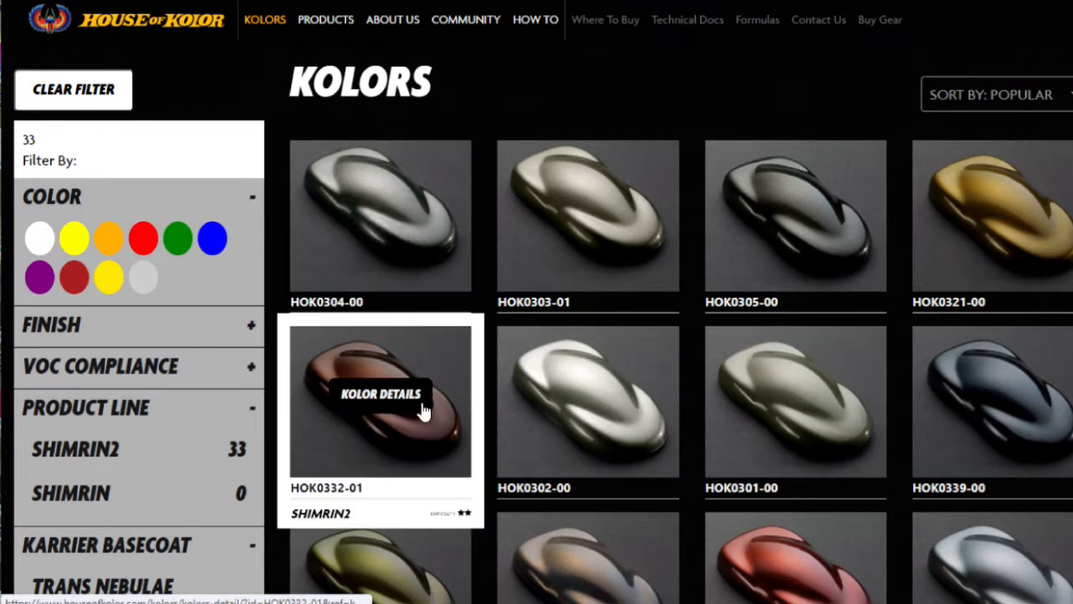
# Open the details of kolor HOK0341-00 and look over its page down to the topcoat section
pyautogui.scroll(-2, 508, 439)
pyautogui.click(590, 418)
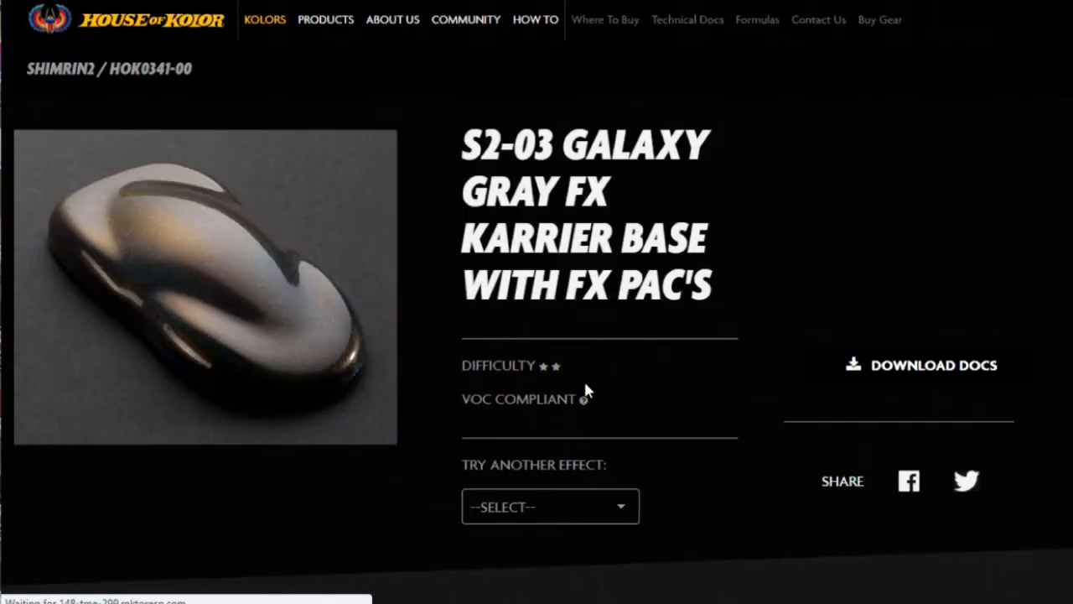
pyautogui.scroll(-1, 602, 483)
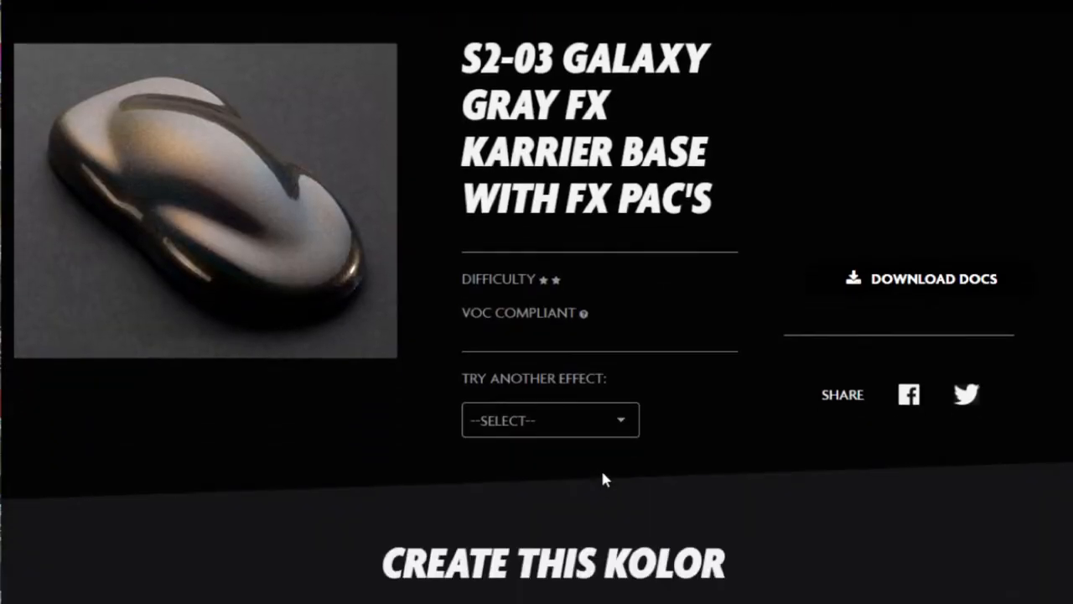
pyautogui.scroll(-4, 602, 478)
pyautogui.scroll(-7, 844, 420)
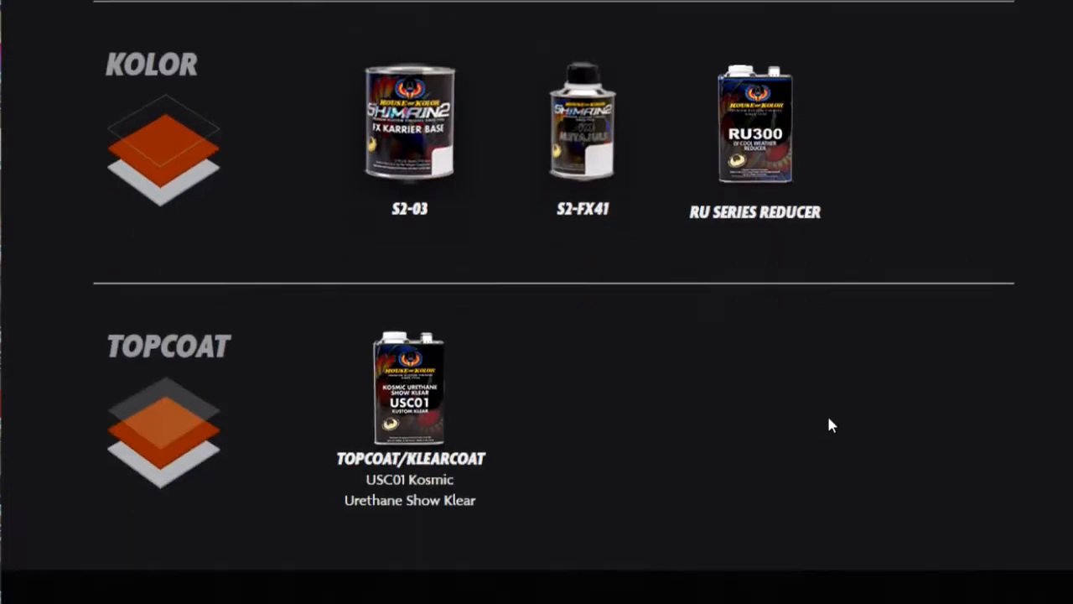
pyautogui.scroll(5, 824, 421)
pyautogui.scroll(7, 822, 423)
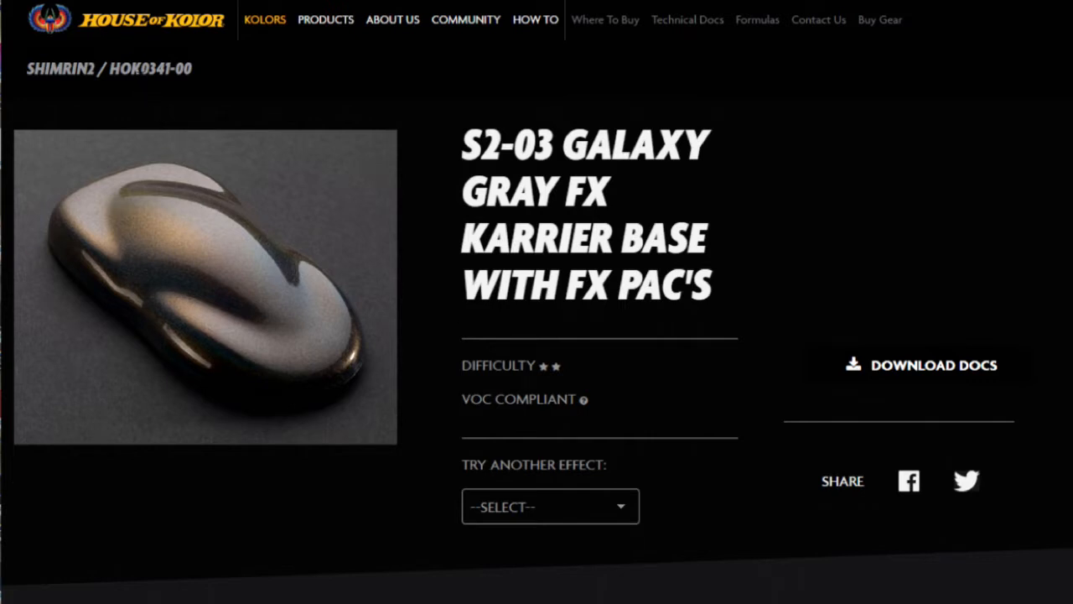
# Examine the prep, kolor and topcoat products needed to create this kolor, and the similar kolors
pyautogui.scroll(-8, 292, 116)
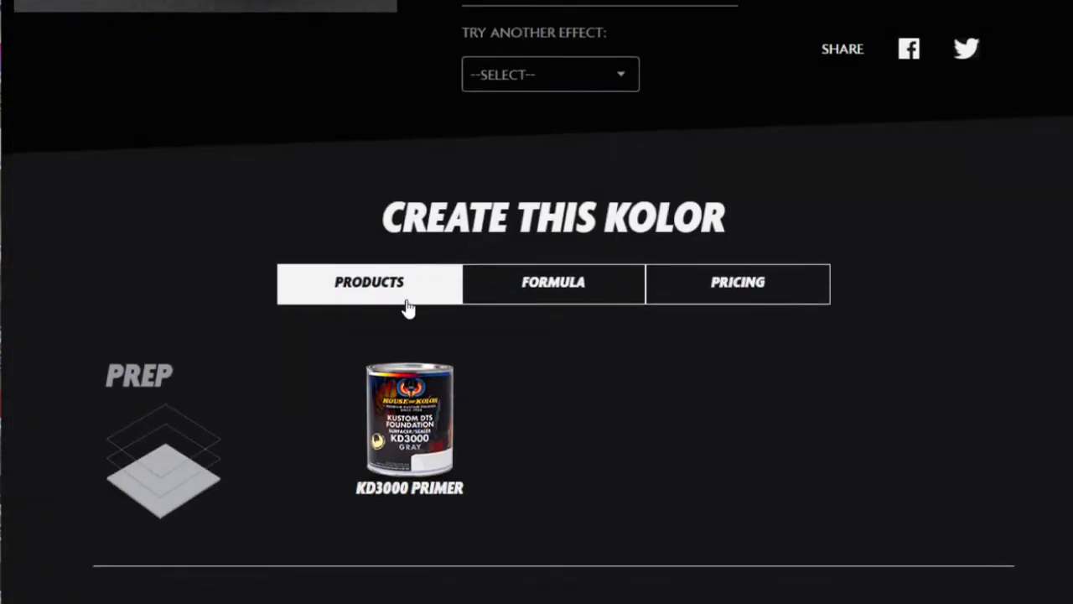
pyautogui.scroll(-2, 592, 329)
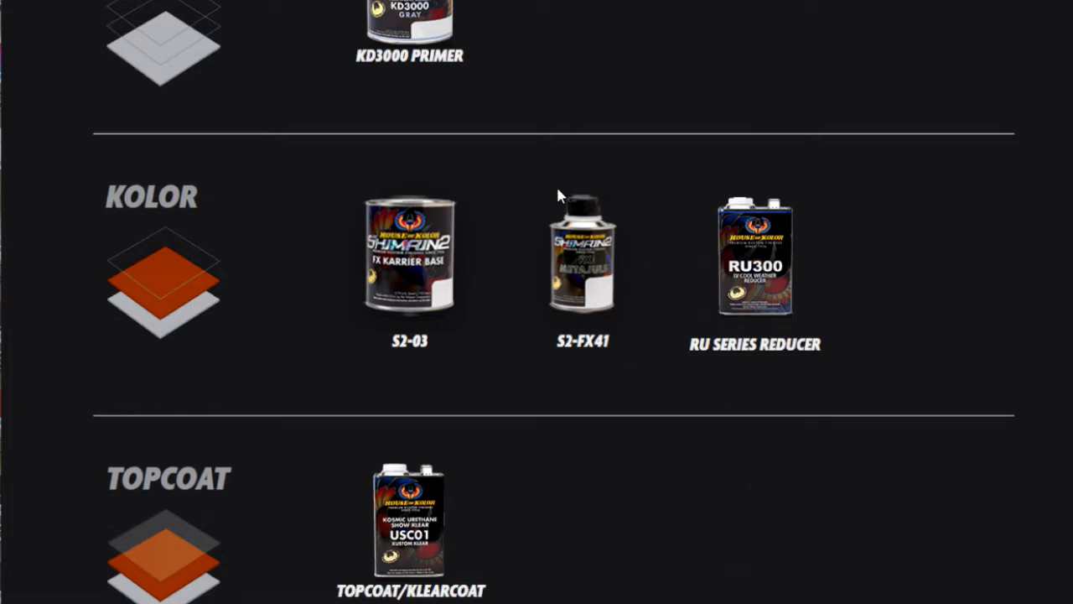
pyautogui.scroll(-5, 558, 193)
pyautogui.scroll(-3, 558, 197)
pyautogui.scroll(8, 556, 201)
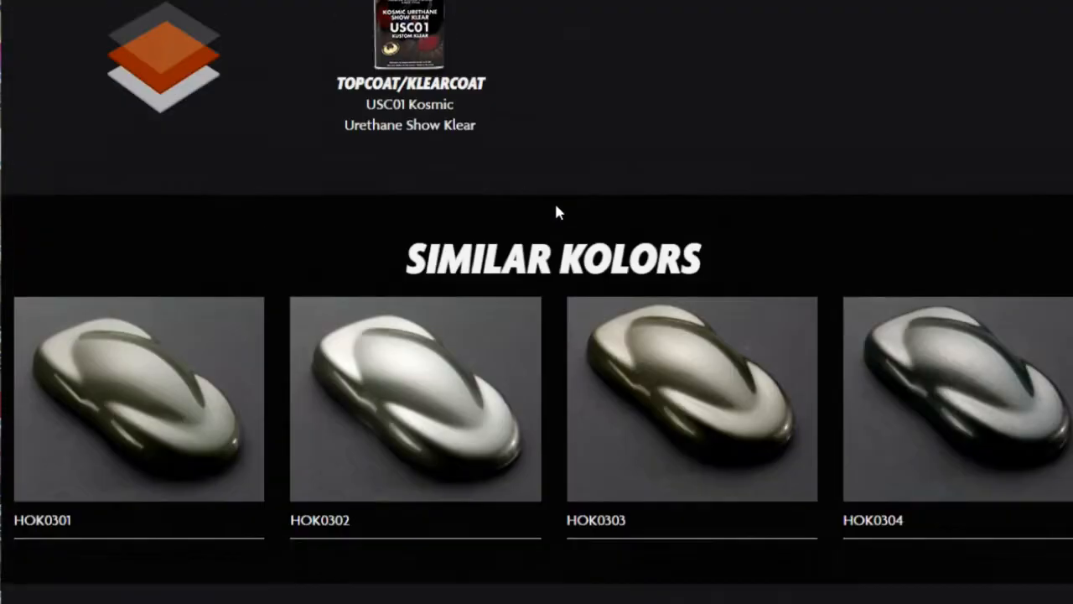
pyautogui.scroll(4, 557, 220)
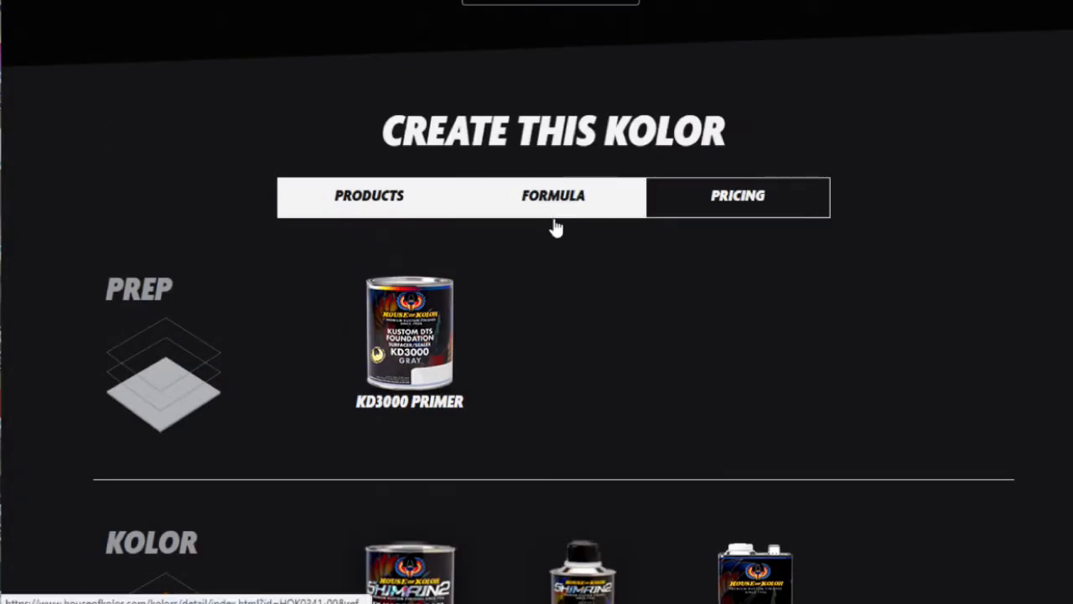
# Show the kolor's formula and view its mix formula by parts
pyautogui.scroll(-3, 675, 294)
pyautogui.scroll(4, 610, 201)
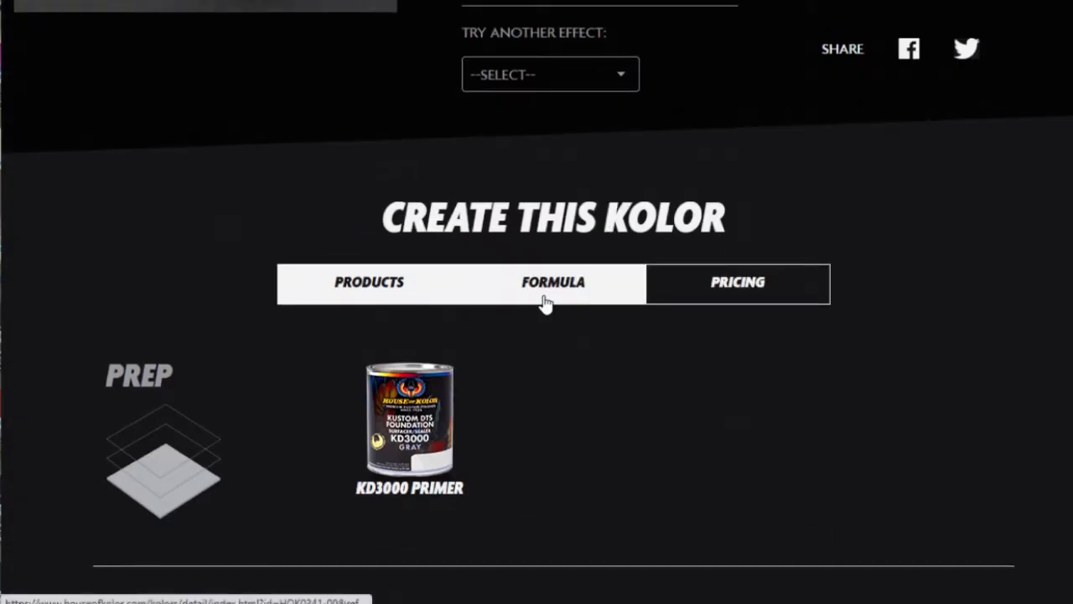
pyautogui.click(545, 295)
pyautogui.scroll(-1, 536, 304)
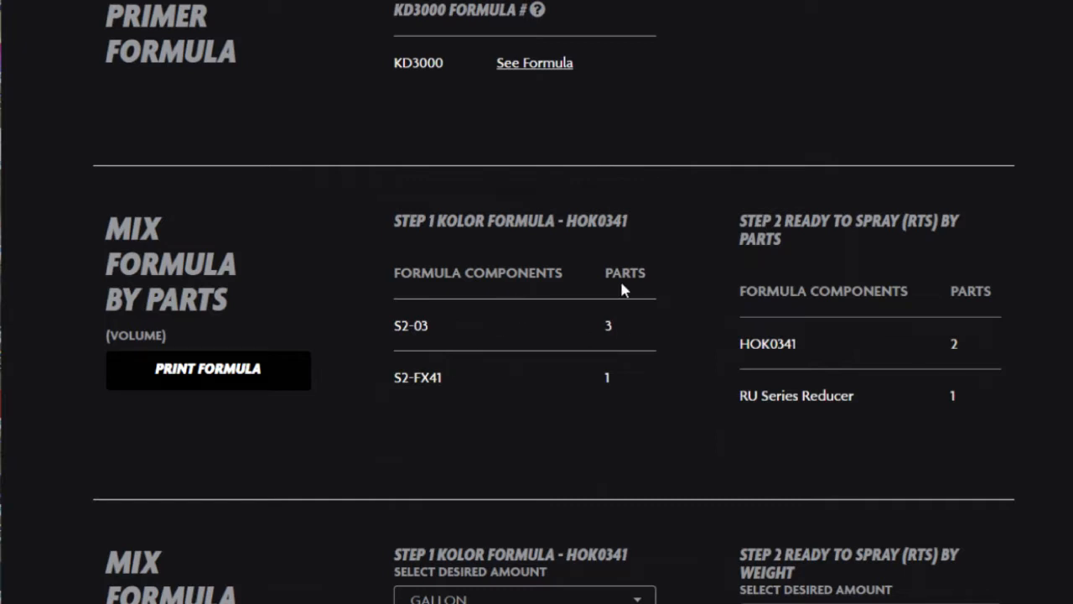
# In the Step 1 kolor formula by weight for HOK0341, set the desired amount to ounce and the display to accumulative
pyautogui.scroll(-4, 573, 278)
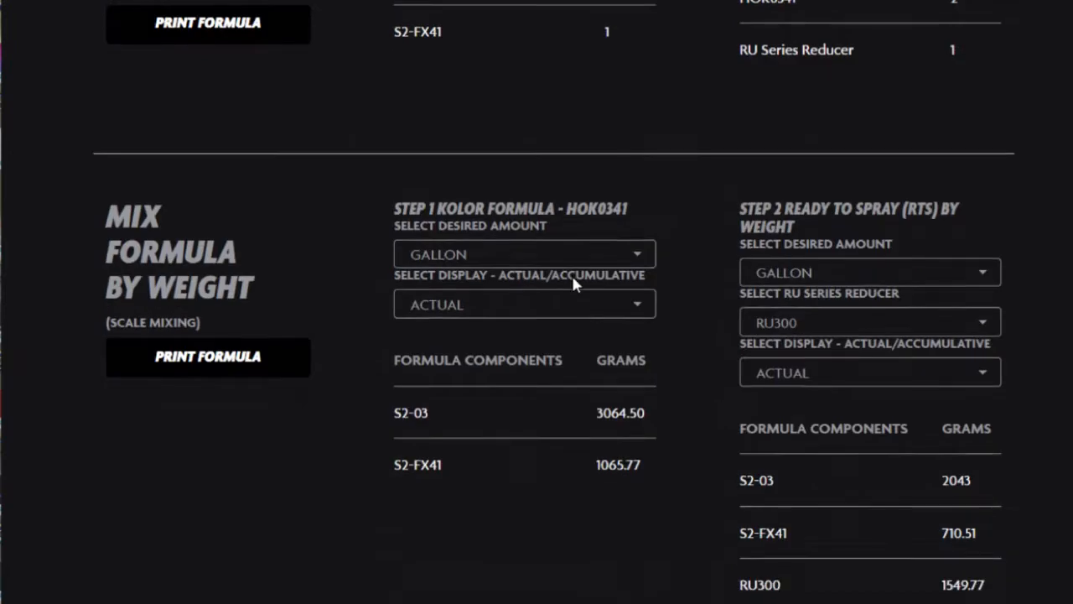
pyautogui.scroll(4, 574, 278)
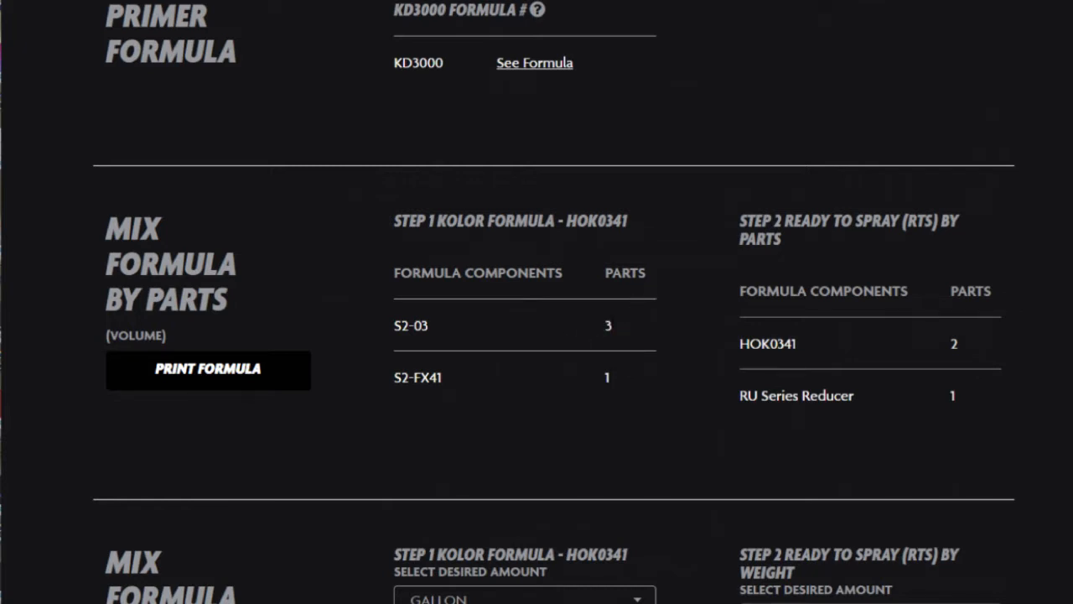
pyautogui.scroll(-1, 474, 317)
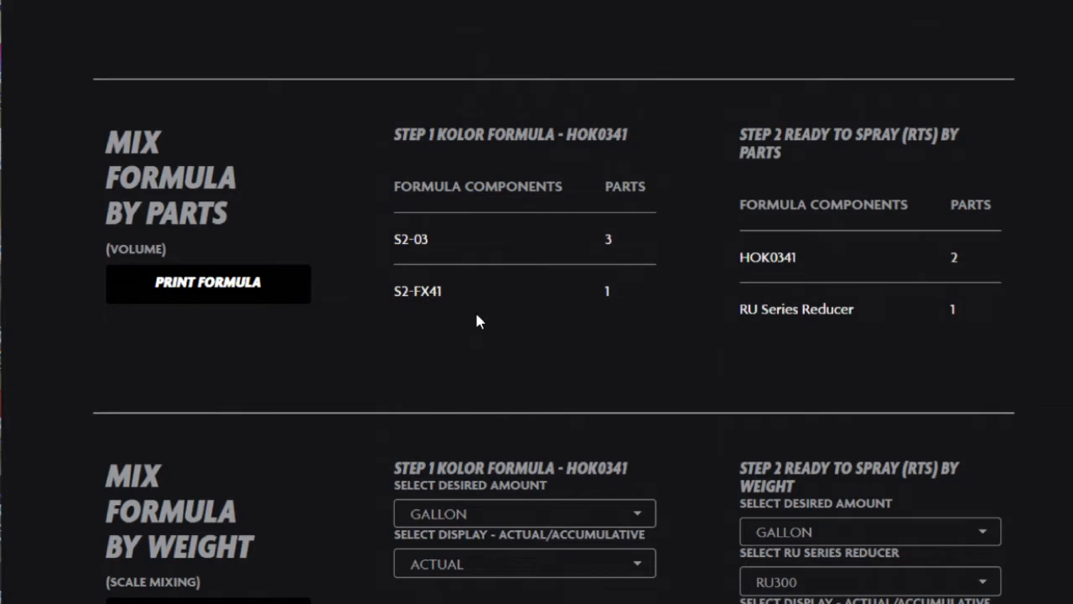
pyautogui.scroll(-1, 477, 321)
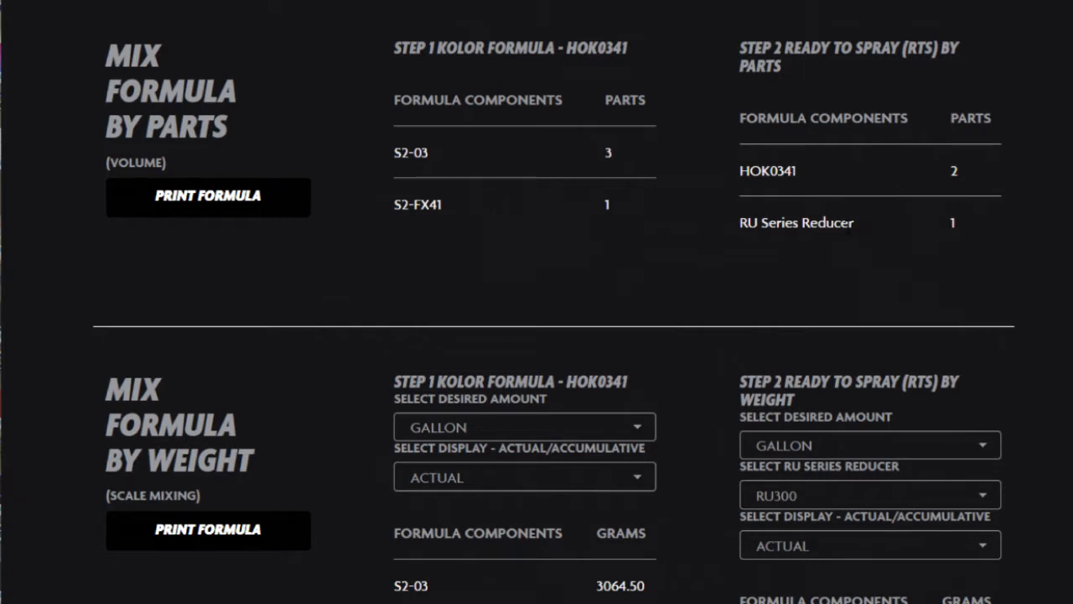
pyautogui.scroll(-3, 868, 226)
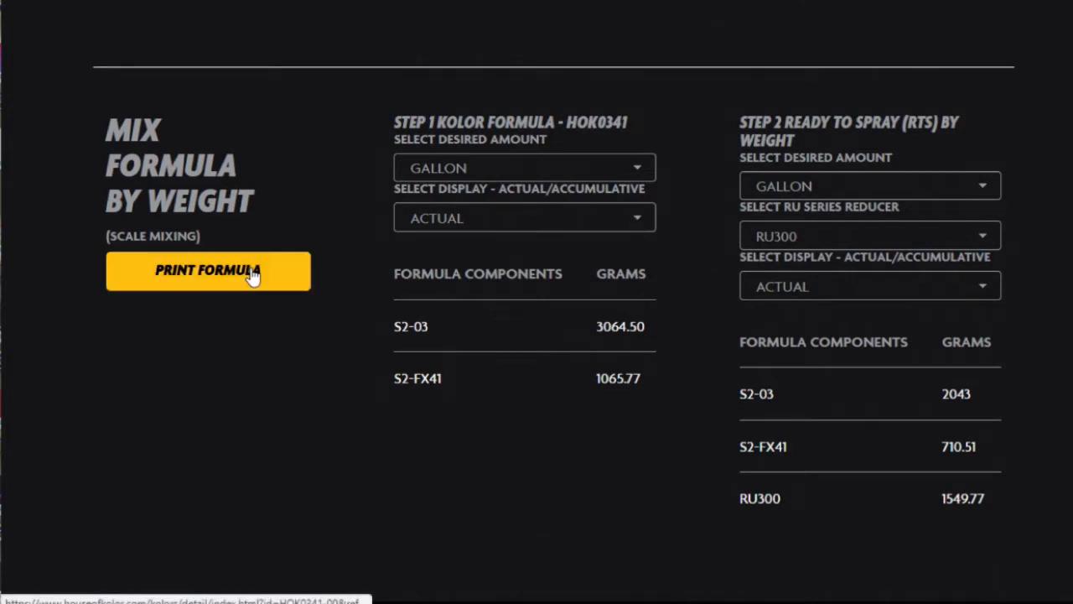
pyautogui.click(633, 171)
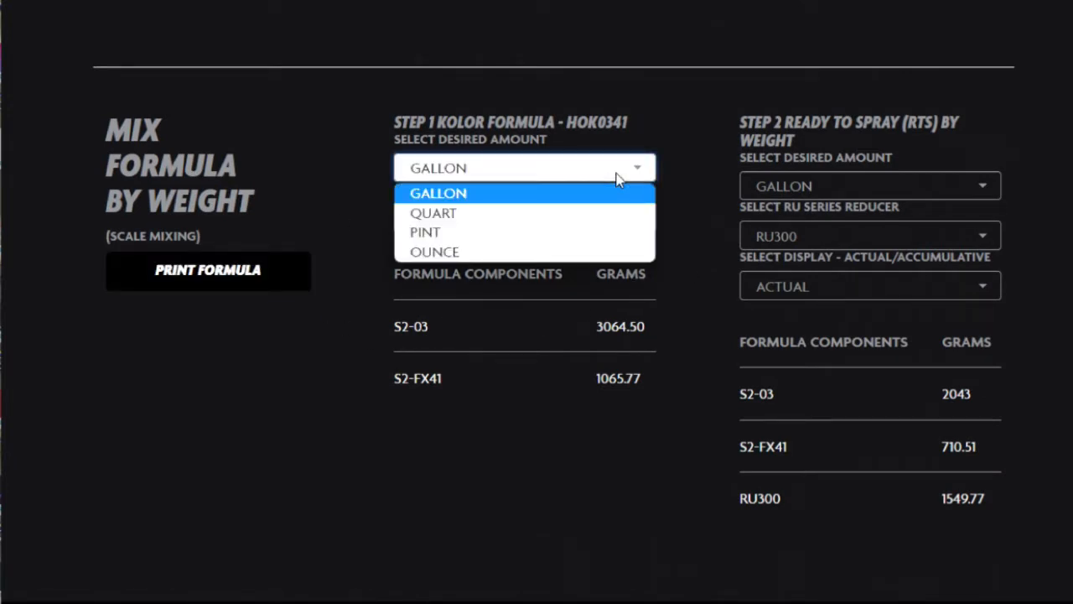
pyautogui.click(503, 250)
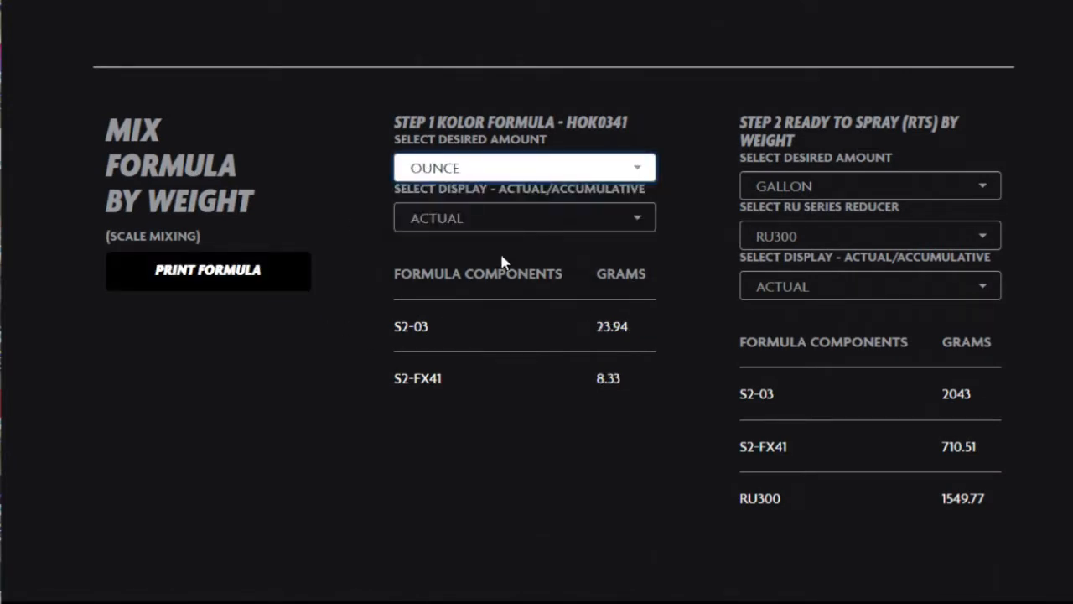
pyautogui.click(631, 168)
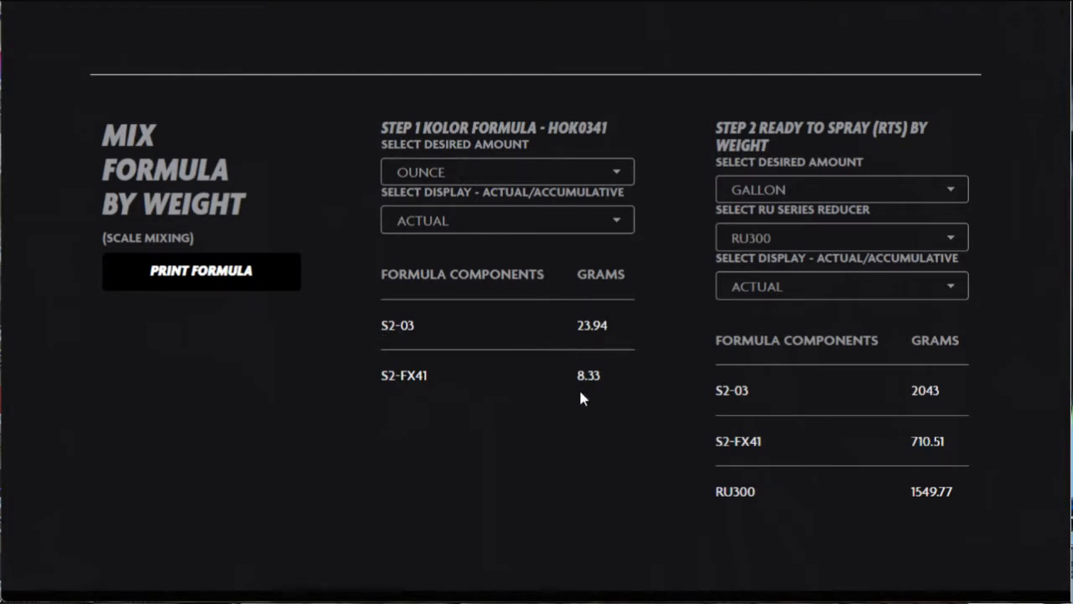
pyautogui.click(610, 220)
pyautogui.click(551, 265)
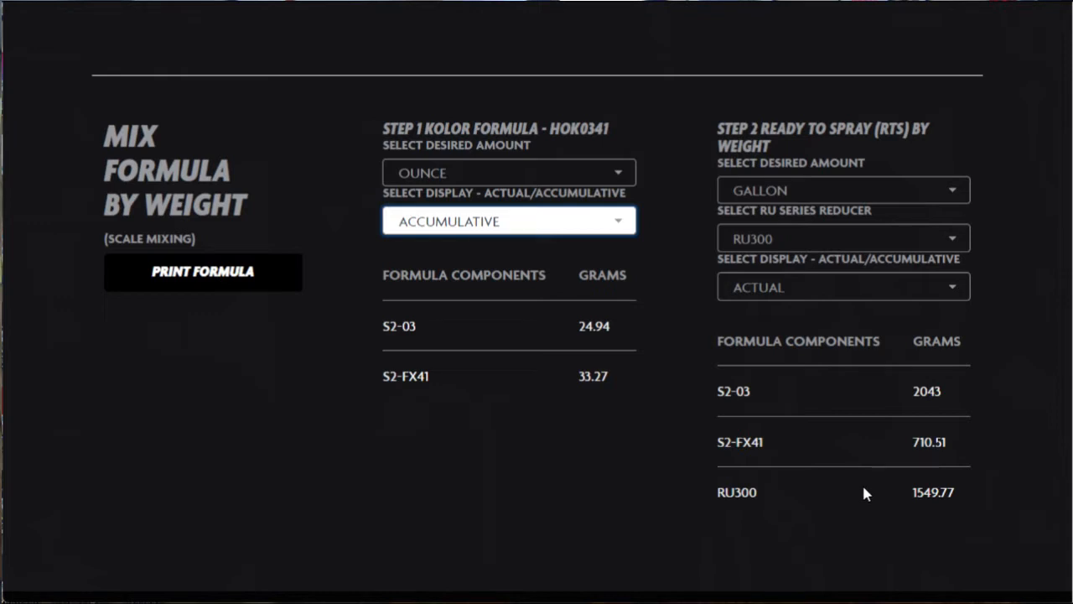
# Leave the details of kolor HOK0341-00 and return to the full Kolors catalogue
pyautogui.scroll(4, 696, 201)
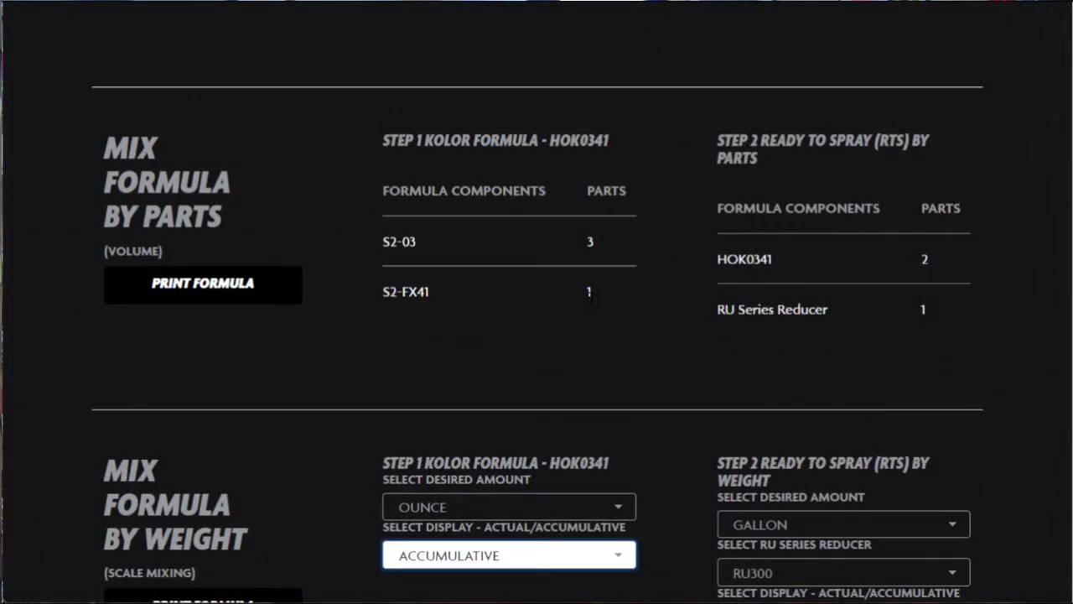
pyautogui.scroll(10, 451, 278)
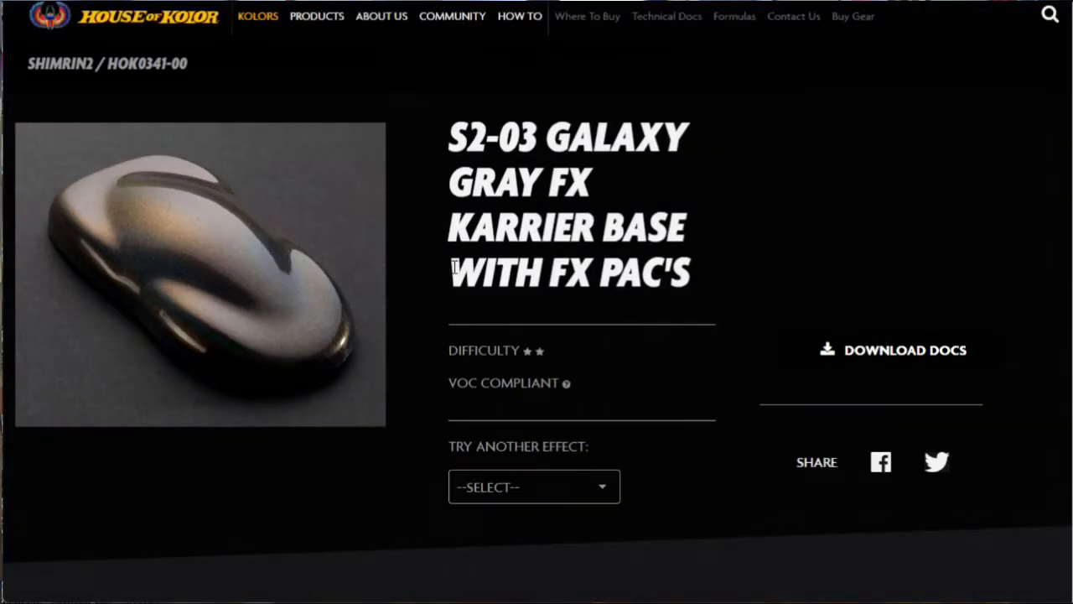
pyautogui.scroll(1, 117, 67)
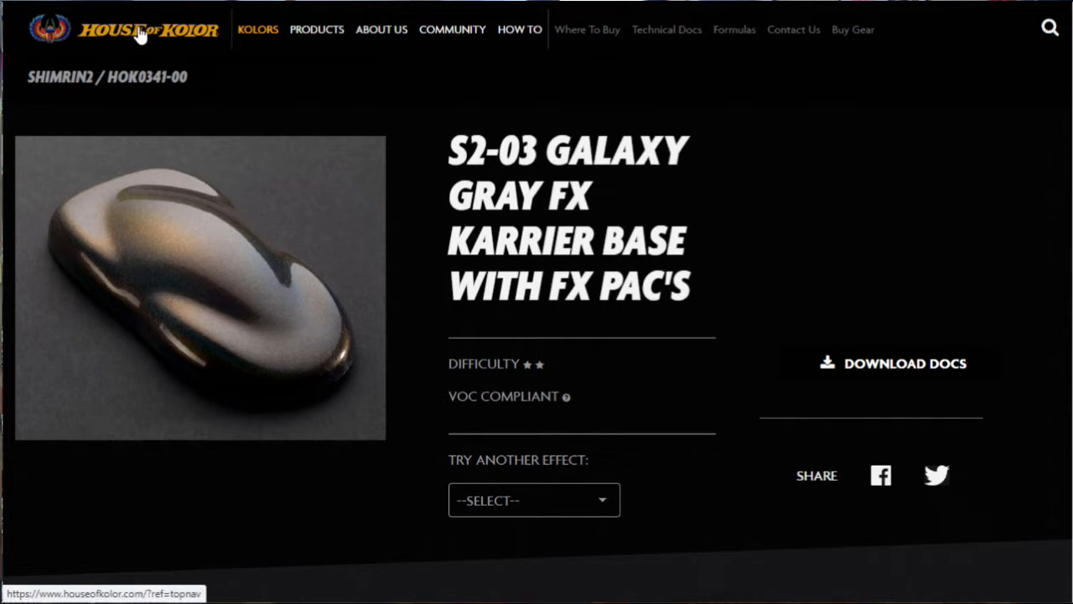
pyautogui.click(255, 35)
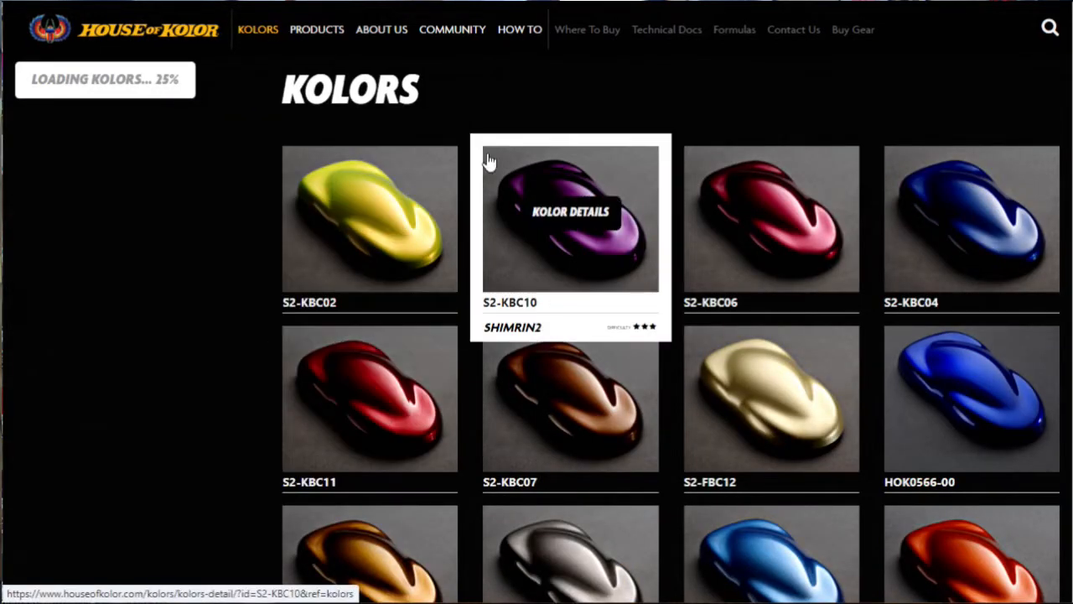
# Filter the kolors by the Solarflair Red karrier basecoat and bring the matching swatches into view
pyautogui.scroll(-2, 695, 228)
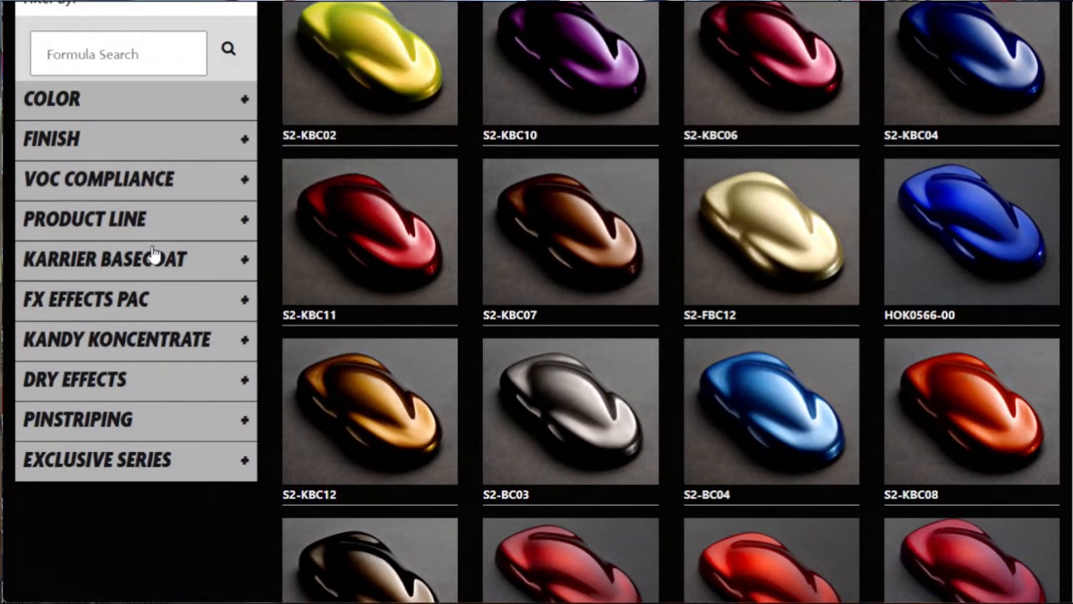
pyautogui.click(246, 261)
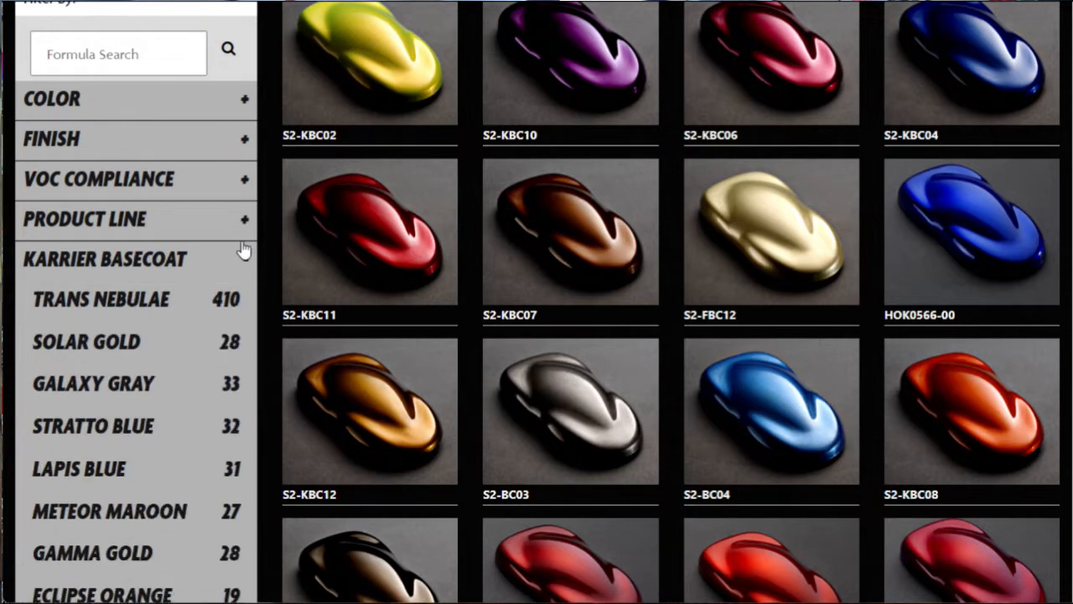
pyautogui.scroll(-2, 182, 310)
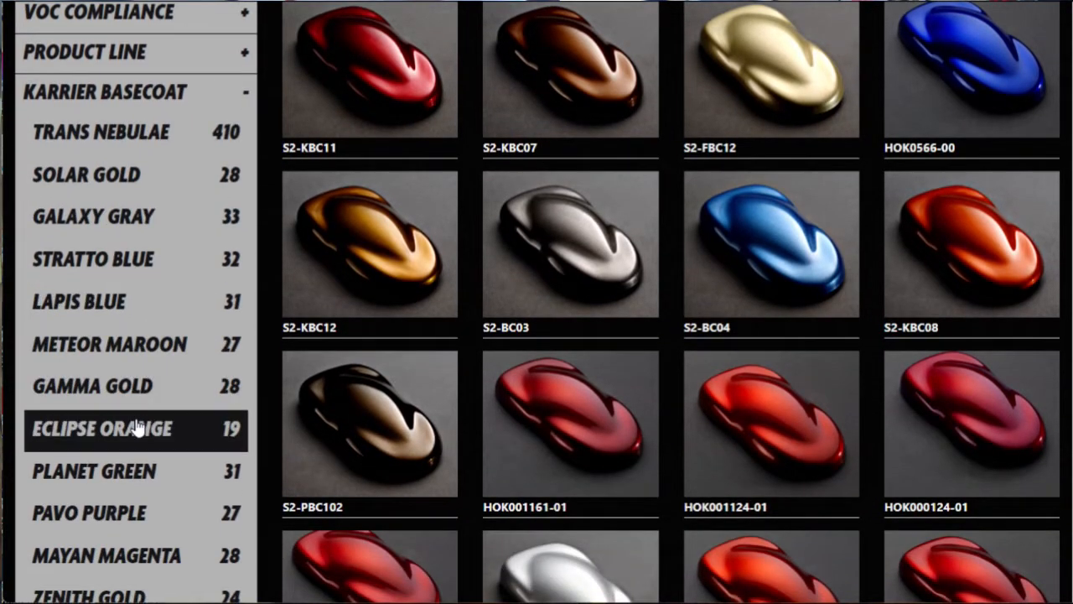
pyautogui.scroll(-2, 139, 427)
pyautogui.click(125, 509)
pyautogui.scroll(4, 125, 506)
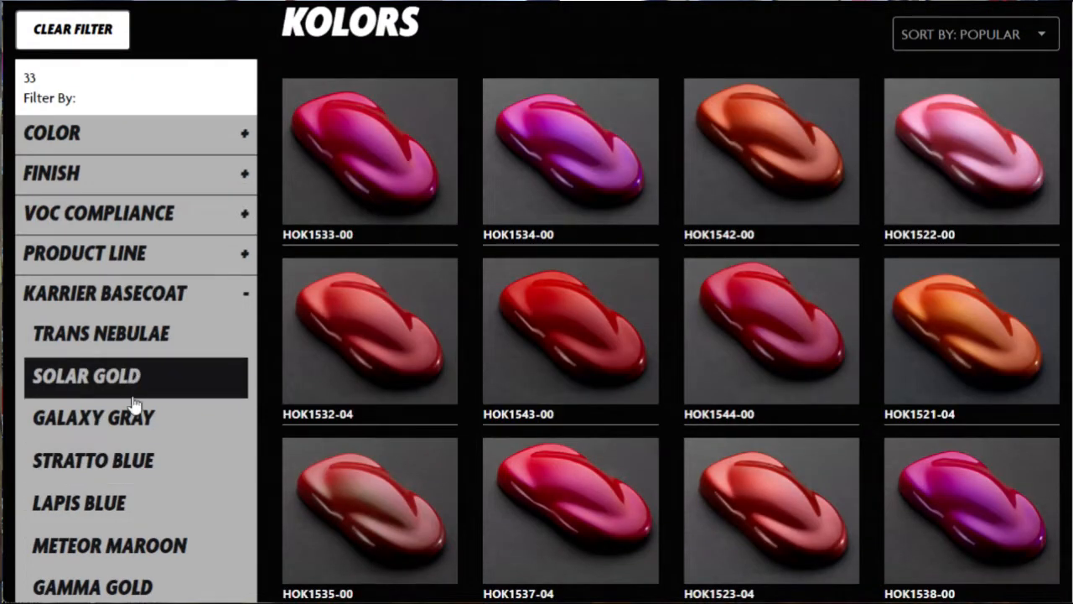
# Open the details of kolor HOK1532-04 and highlight its kolor code at the head of the page
pyautogui.moveTo(377, 426)
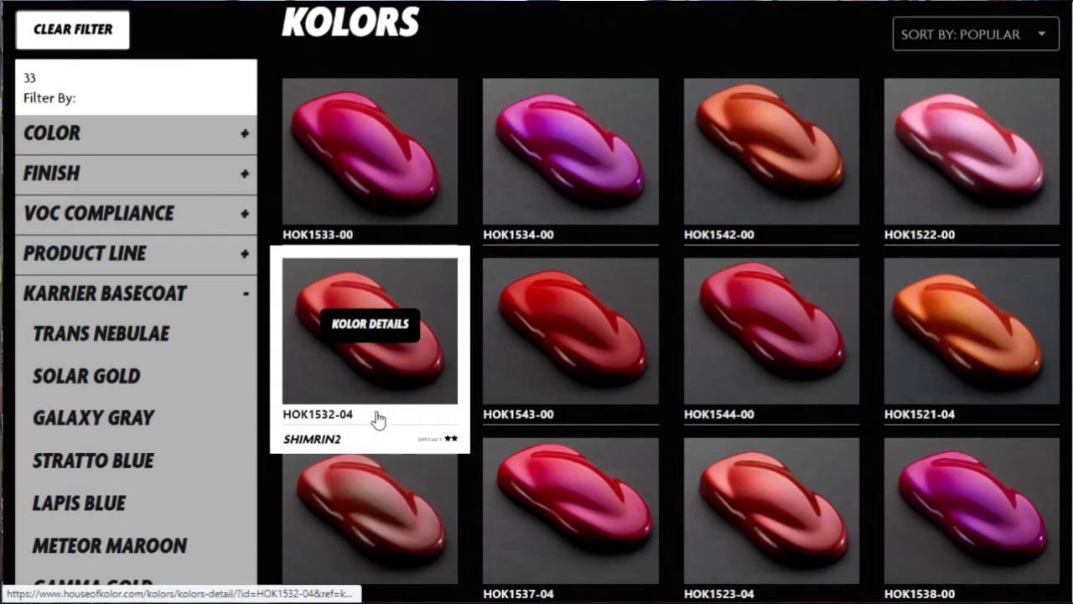
pyautogui.click(375, 418)
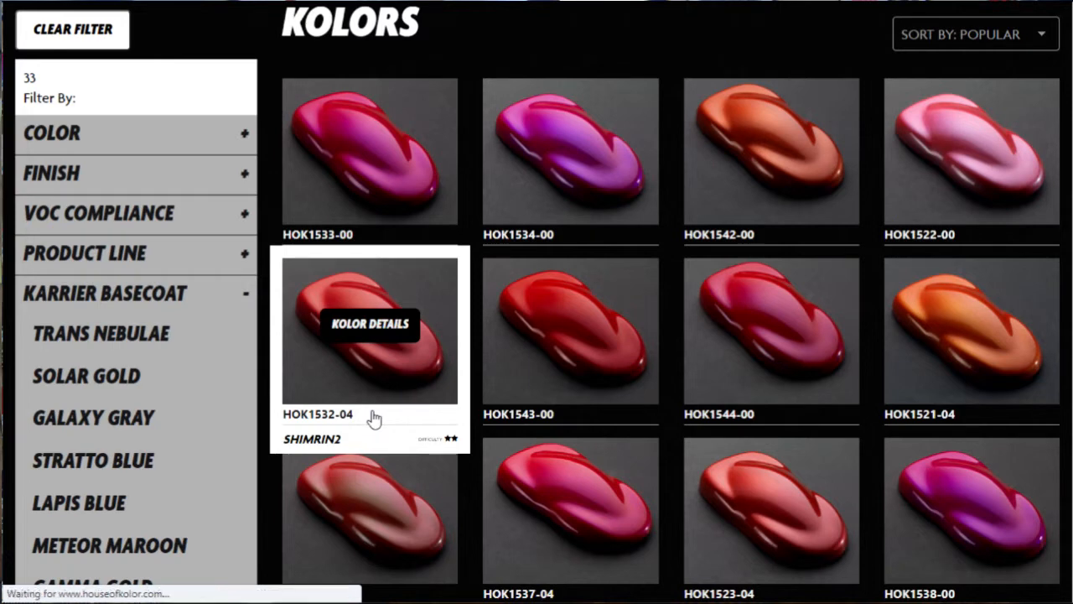
pyautogui.scroll(-3, 371, 383)
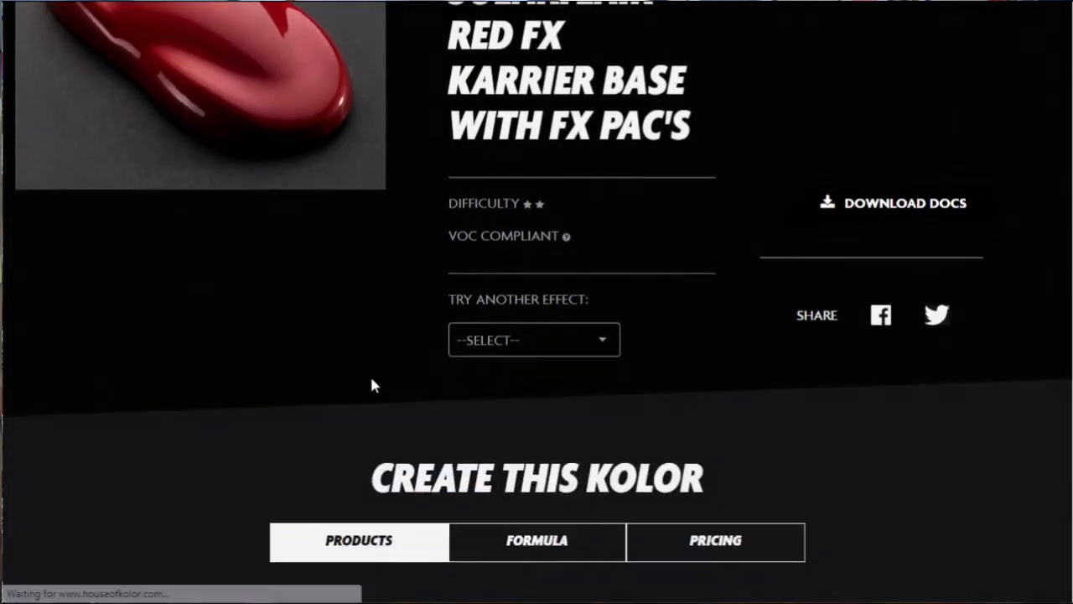
pyautogui.scroll(2, 370, 374)
pyautogui.scroll(1, 475, 117)
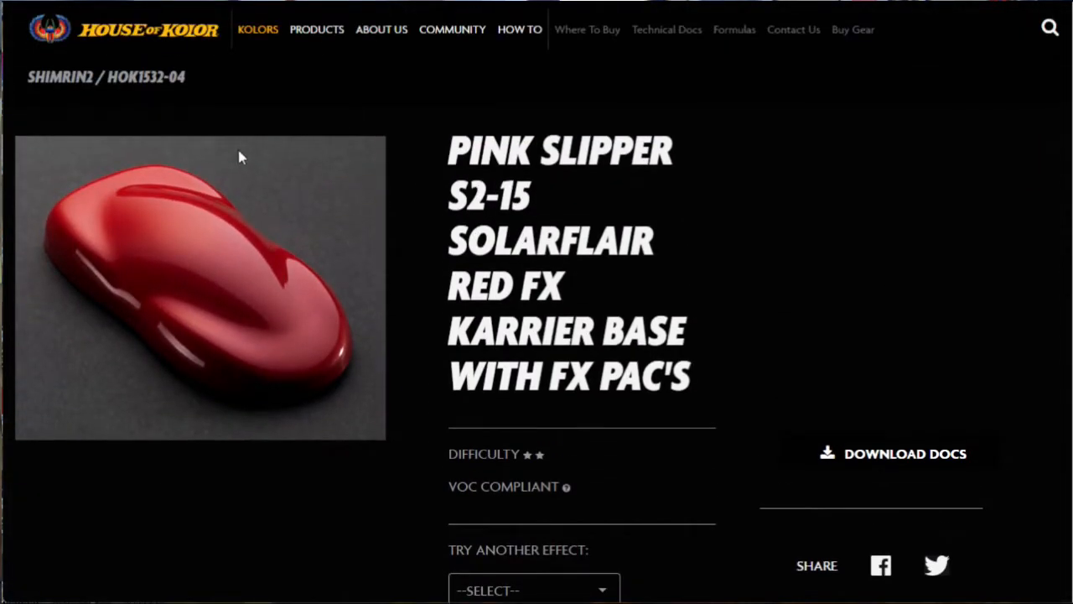
pyautogui.moveTo(108, 77); pyautogui.dragTo(185, 78)
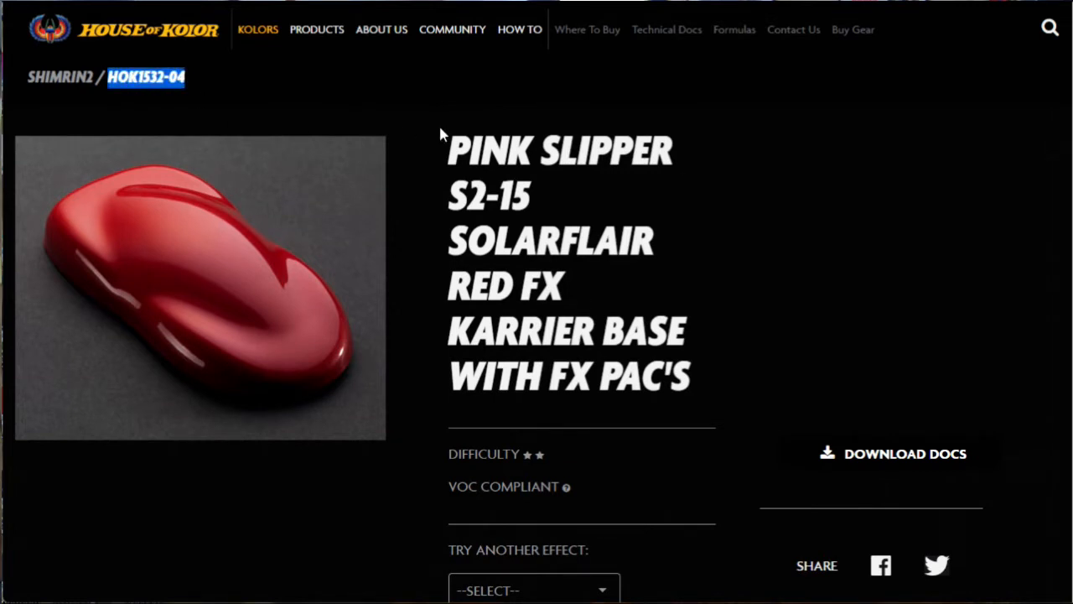
# Examine the prep, kolor and topcoat products needed to create kolor HOK1532-04, and its similar kolors
pyautogui.scroll(-8, 440, 134)
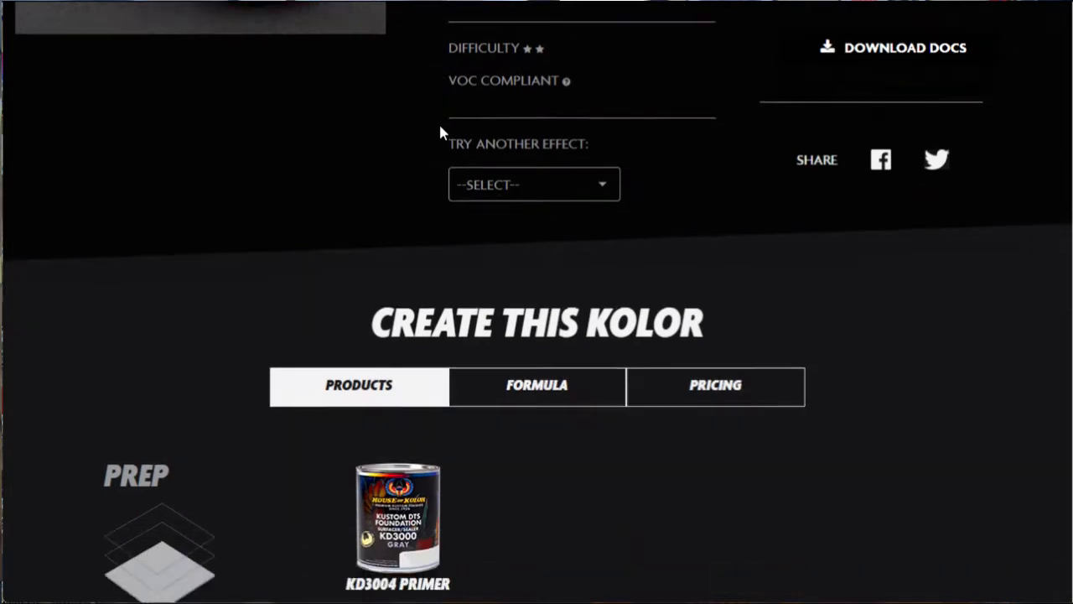
pyautogui.scroll(-1, 469, 168)
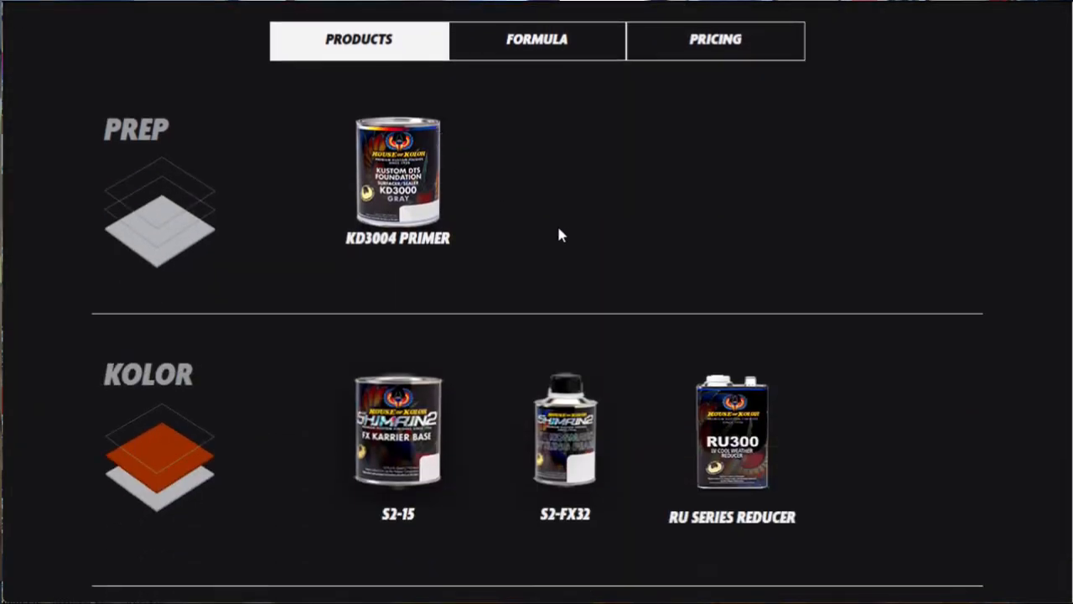
pyautogui.scroll(-4, 555, 237)
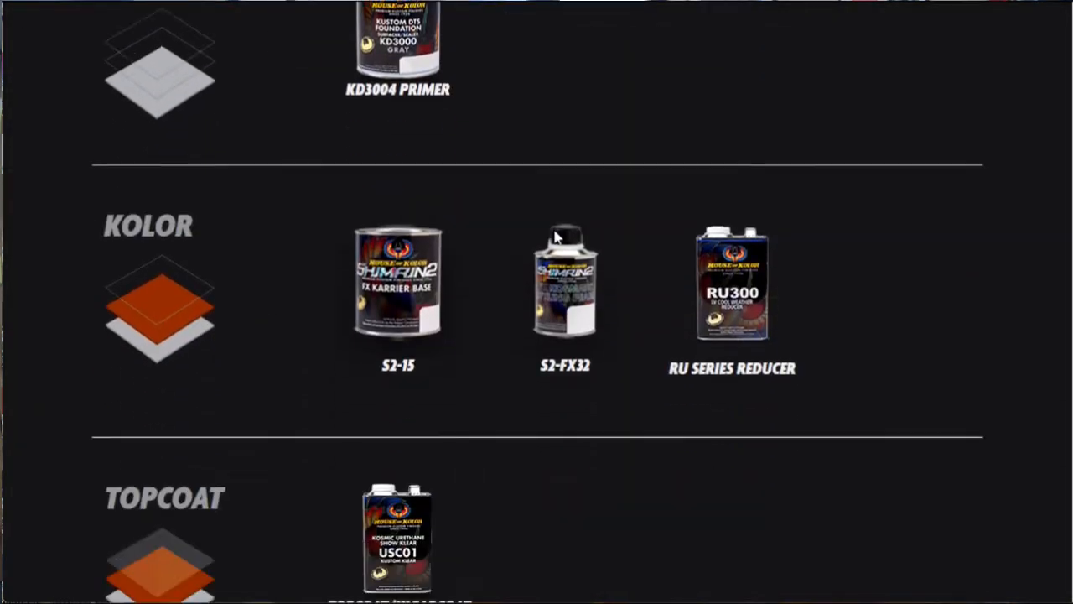
pyautogui.scroll(1, 553, 237)
pyautogui.scroll(-6, 549, 237)
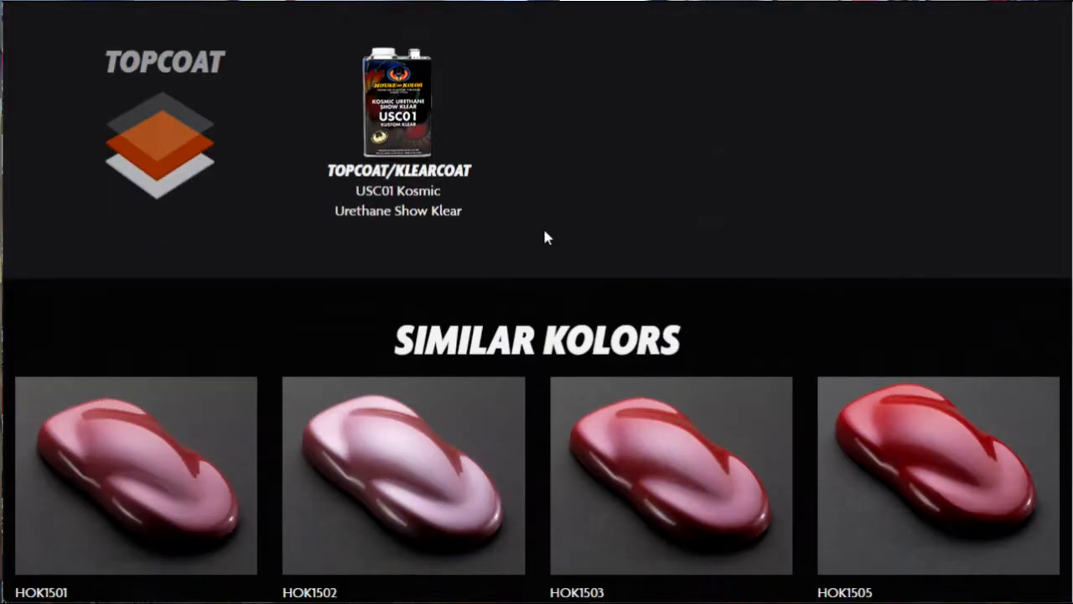
pyautogui.scroll(11, 546, 235)
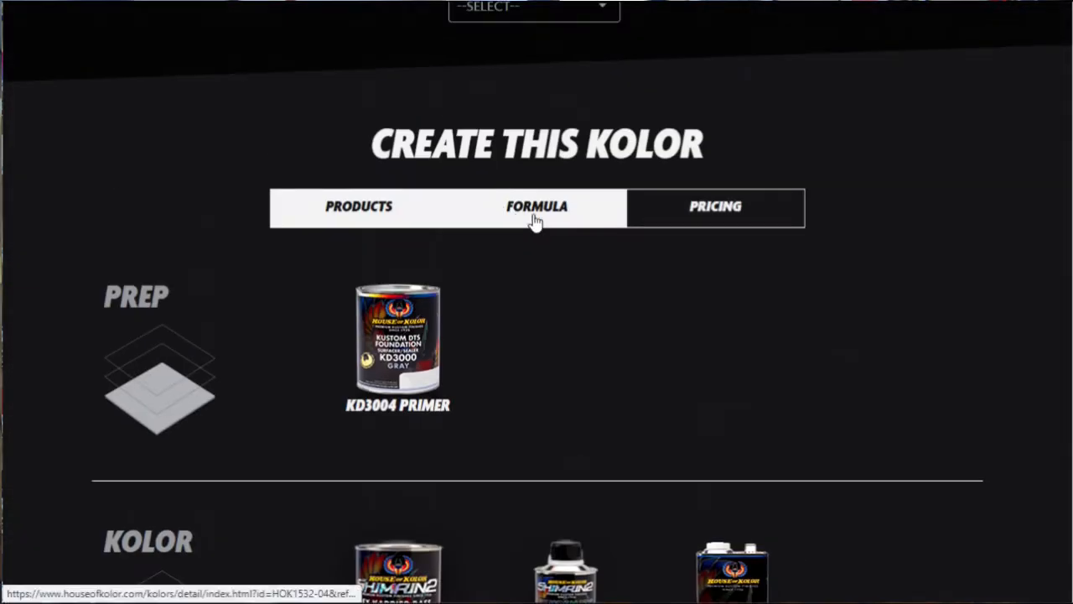
# Show the formula of kolor HOK1532-04, highlight the last two digits of its primer number, and open the KD3004 primer formula
pyautogui.click(533, 220)
pyautogui.scroll(2, 537, 221)
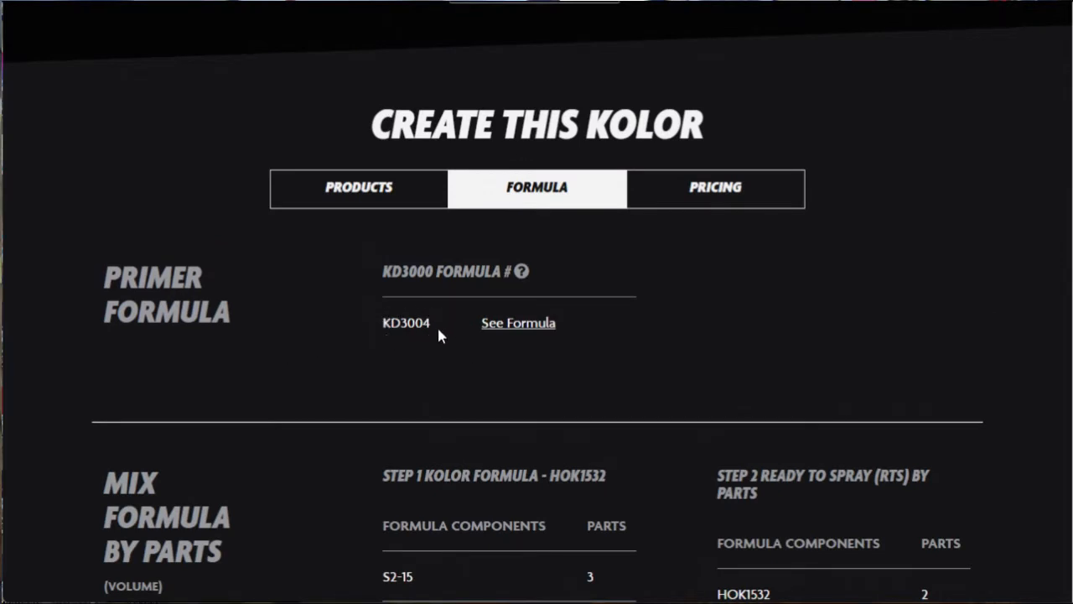
pyautogui.moveTo(424, 323); pyautogui.dragTo(415, 323)
pyautogui.scroll(2, 312, 292)
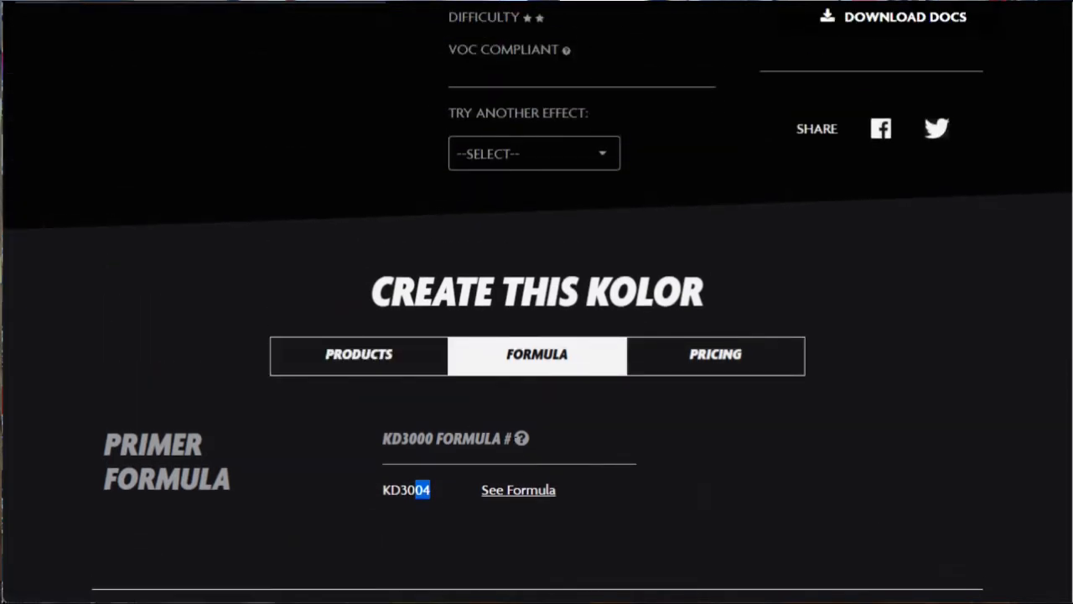
pyautogui.click(522, 495)
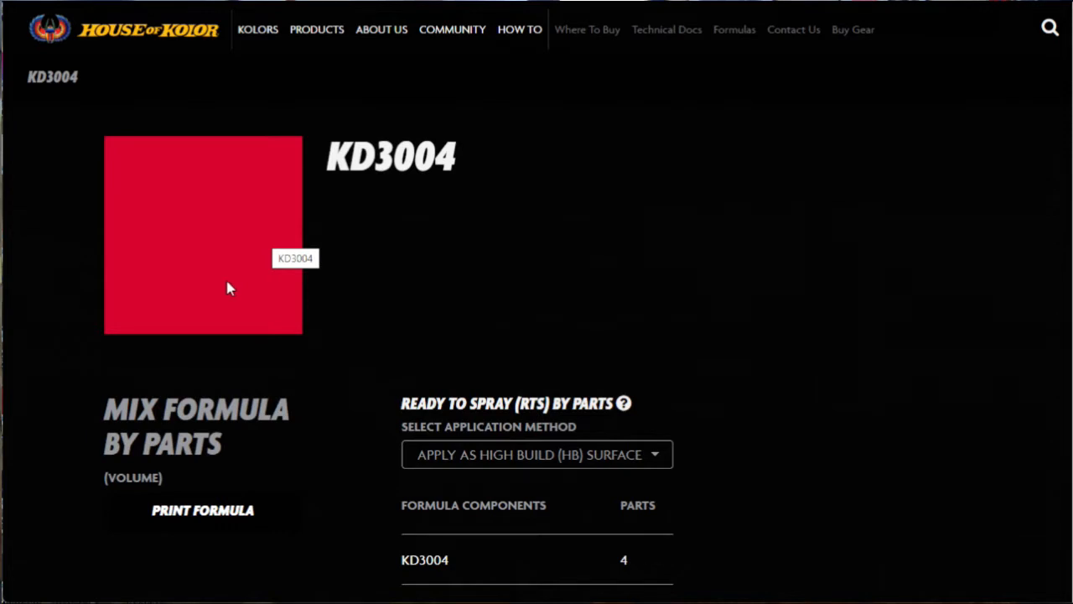
# Return from the primer formula to kolor HOK1532-04 and look over its details and formula sections
pyautogui.hotkey('alt', 'Left')
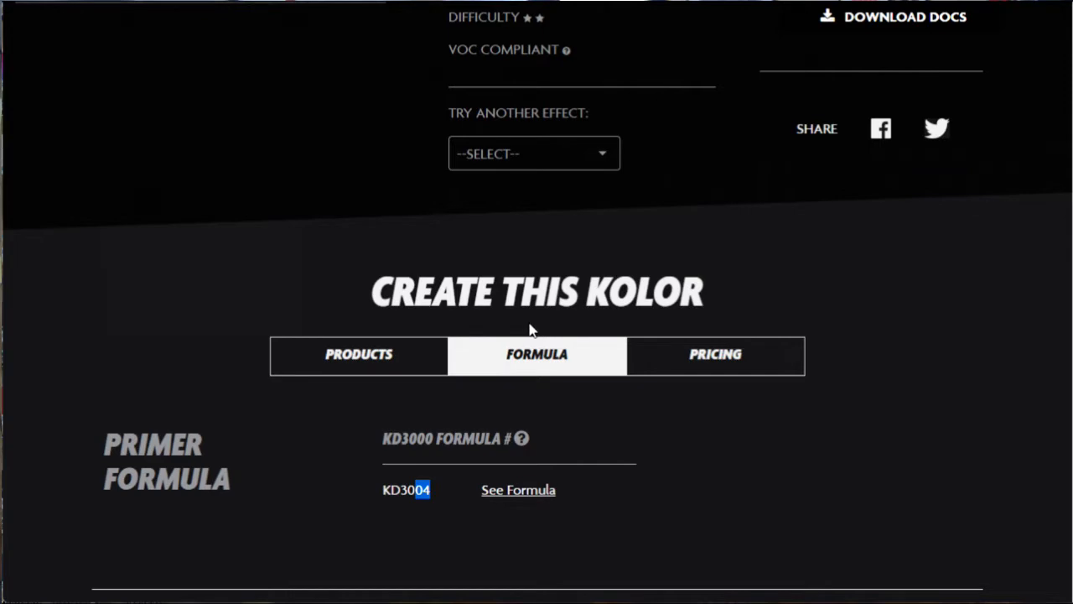
pyautogui.scroll(-8, 531, 330)
pyautogui.scroll(12, 489, 339)
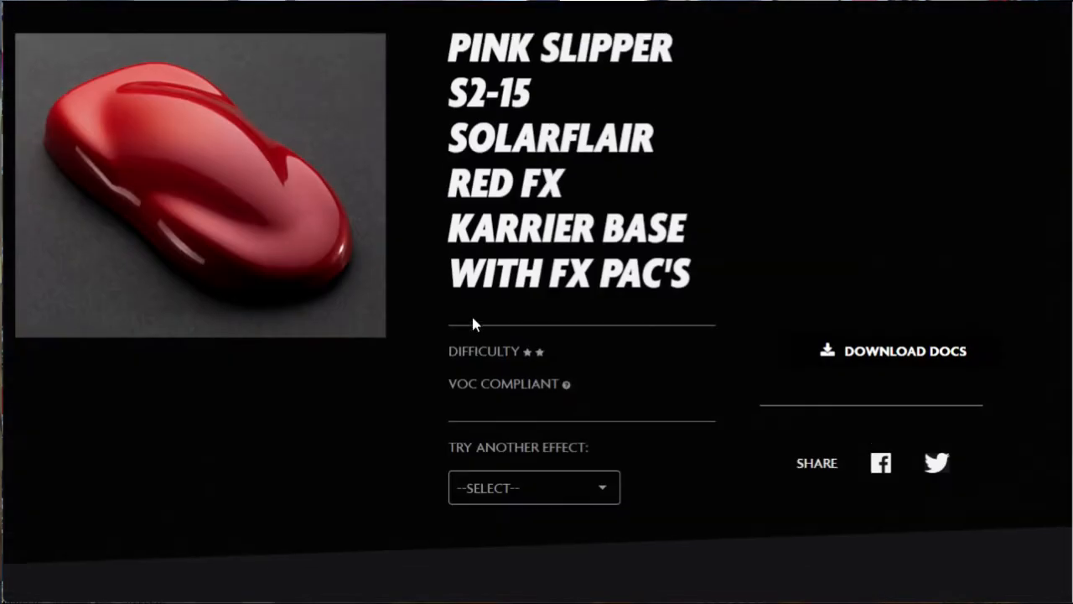
pyautogui.scroll(-1, 371, 206)
pyautogui.scroll(-4, 369, 205)
pyautogui.scroll(-1, 845, 407)
pyautogui.scroll(-4, 844, 407)
pyautogui.scroll(10, 738, 375)
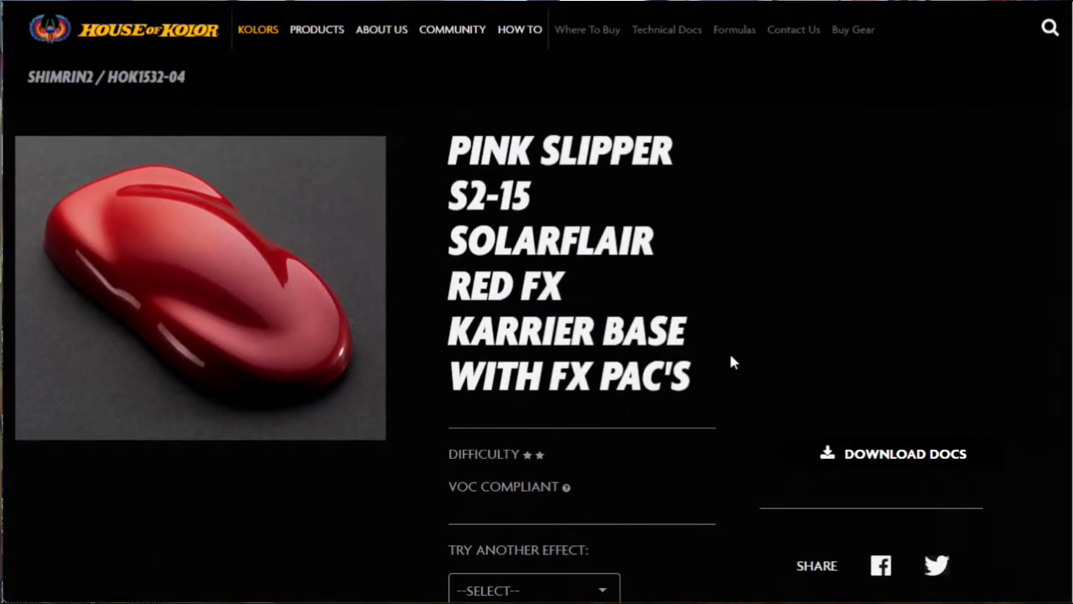
pyautogui.scroll(-7, 732, 363)
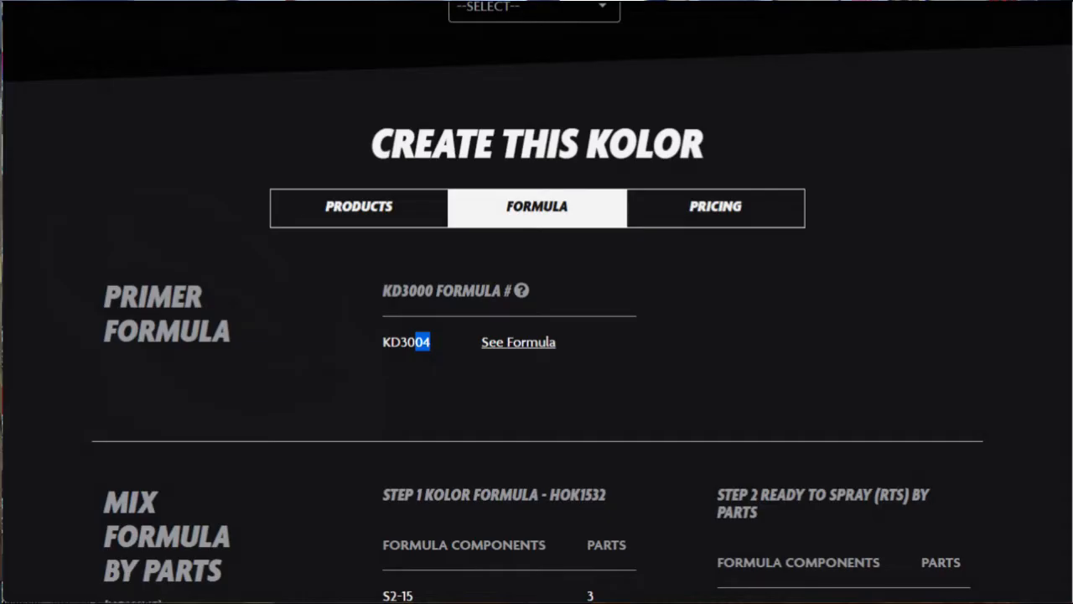
pyautogui.scroll(7, 393, 239)
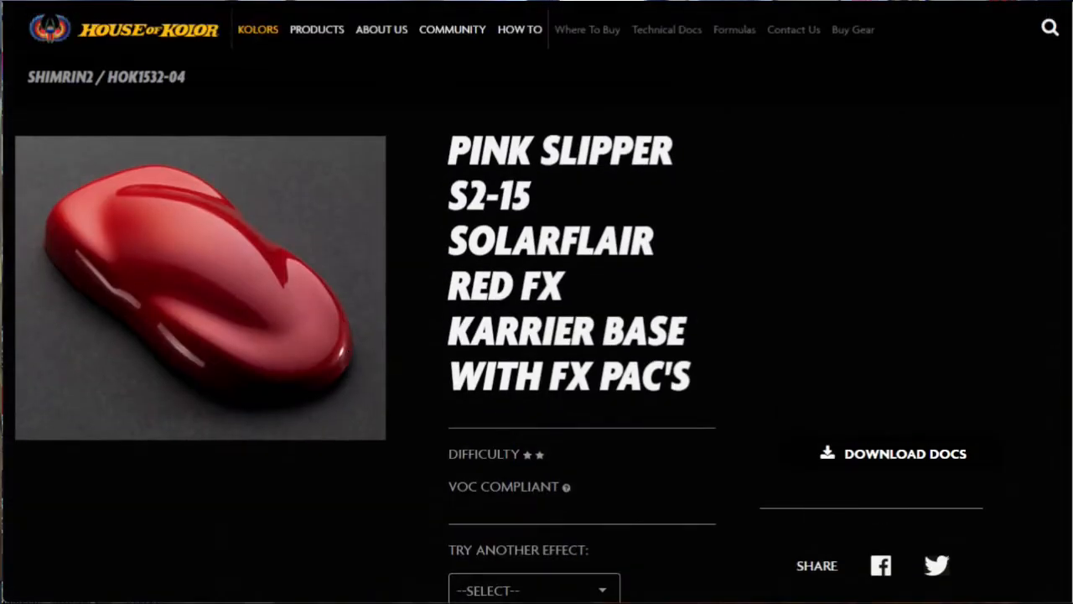
# Go back to the filtered Solarflair Red kolors and open the details of kolor HOK1533-00
pyautogui.hotkey('alt', 'Left')
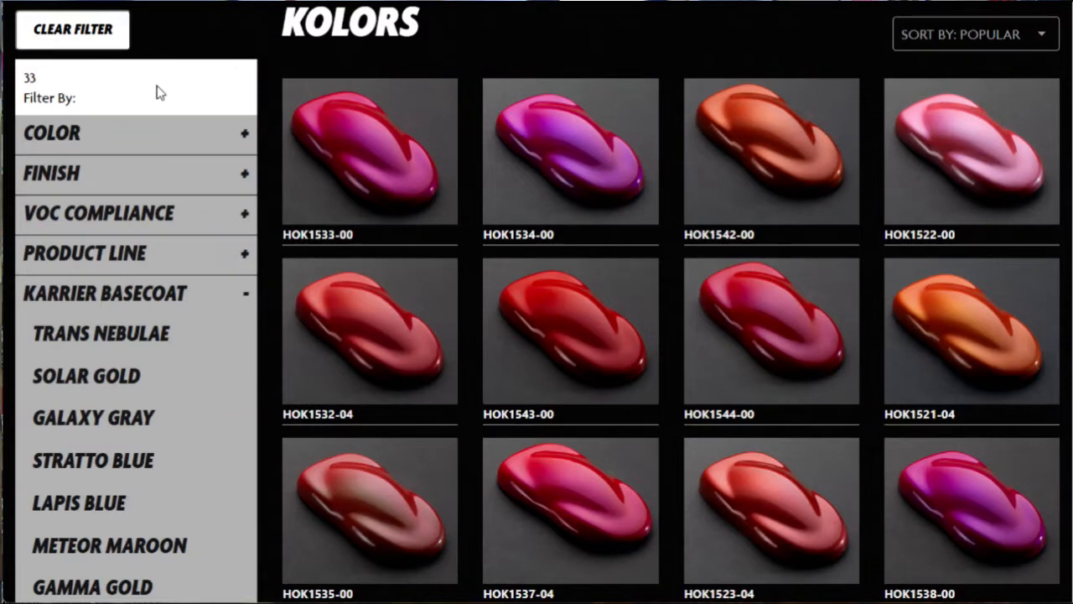
pyautogui.click(374, 203)
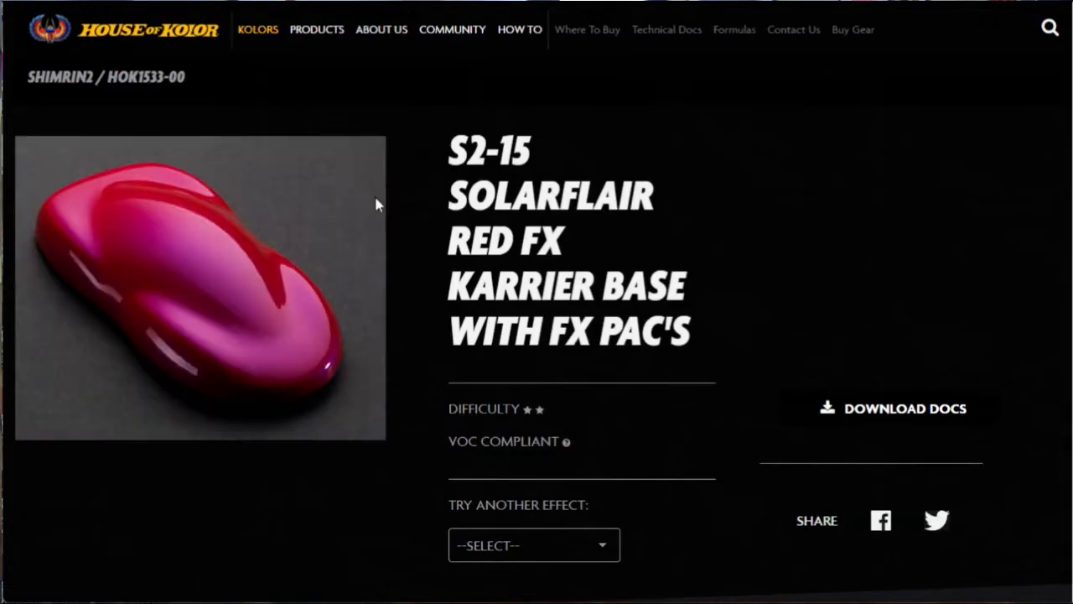